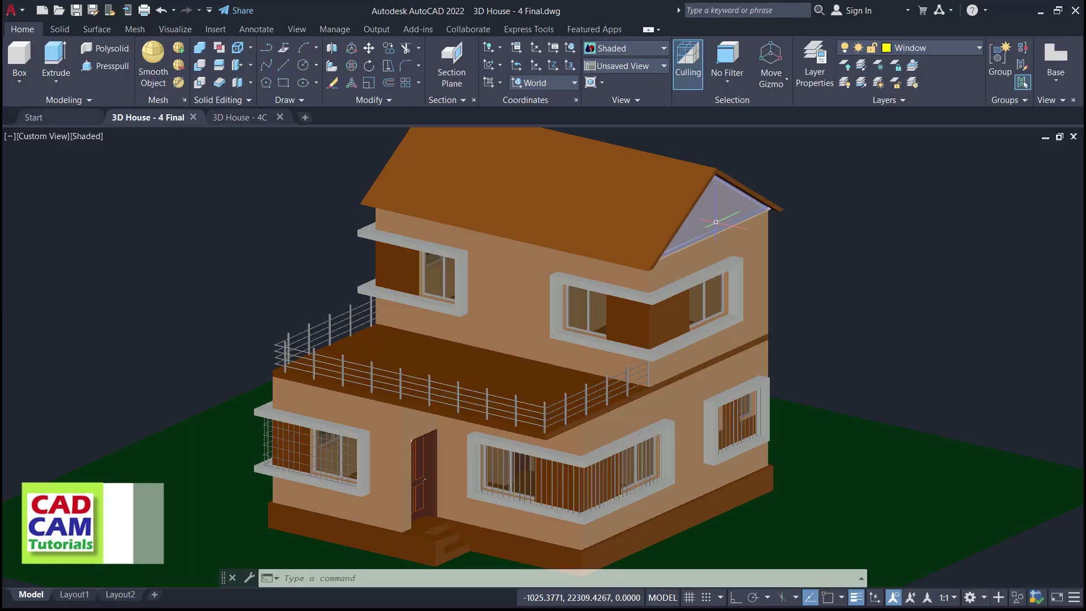
# Orbit the finished roofed house to view it from another angle.
pyautogui.keyDown('shift'); pyautogui.moveTo(442, 258); pyautogui.dragTo(628, 272, button='middle'); pyautogui.keyUp('shift')
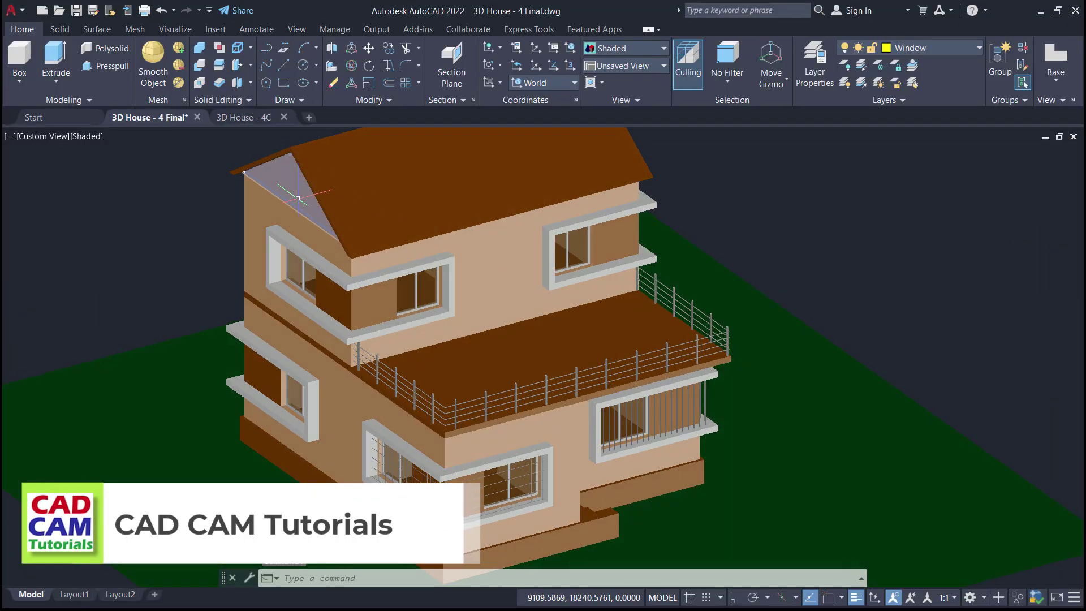
pyautogui.keyDown('shift'); pyautogui.moveTo(913, 409); pyautogui.dragTo(825, 415, button='middle'); pyautogui.keyUp('shift')
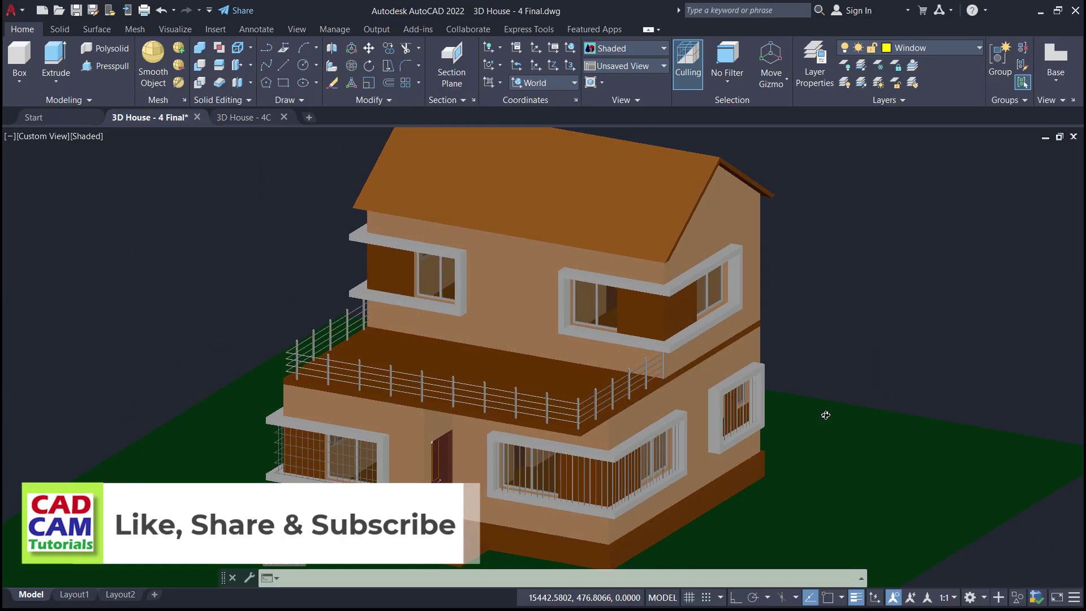
# Switch to the 3D House - 4C drawing and zoom in on the upper storey's open top.
pyautogui.click(243, 121)
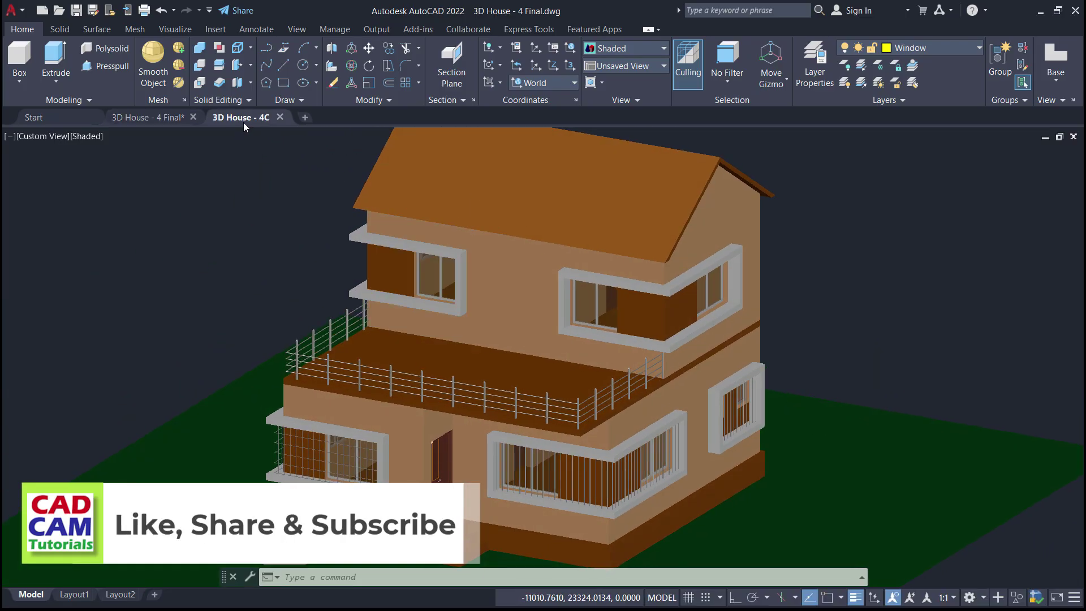
pyautogui.moveTo(892, 300); pyautogui.dragTo(812, 409, button='middle')
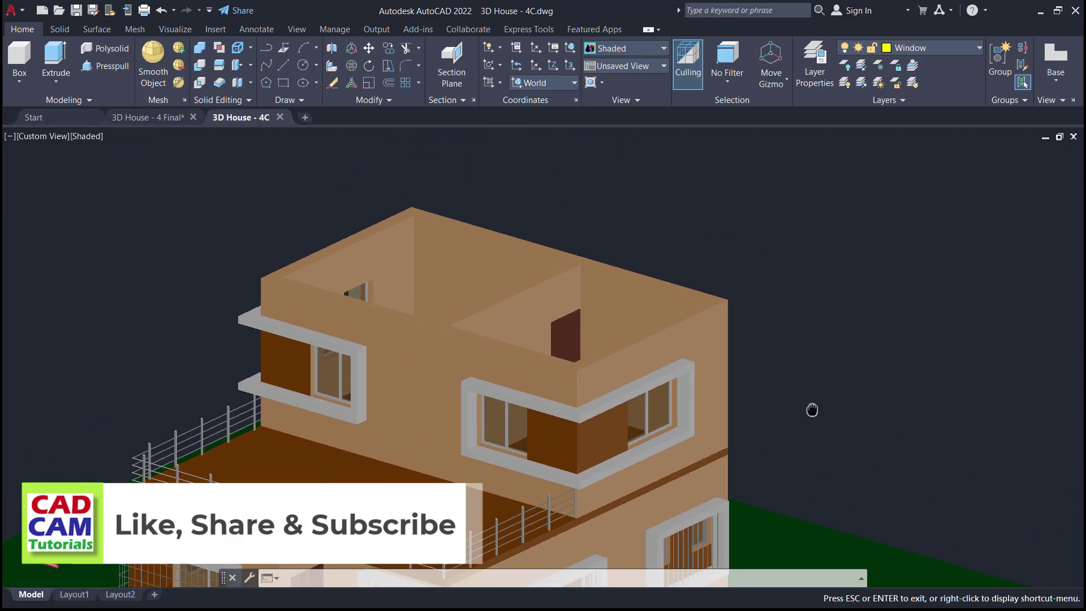
pyautogui.scroll(4, 677, 328)
pyautogui.moveTo(880, 279); pyautogui.dragTo(880, 308, button='middle')
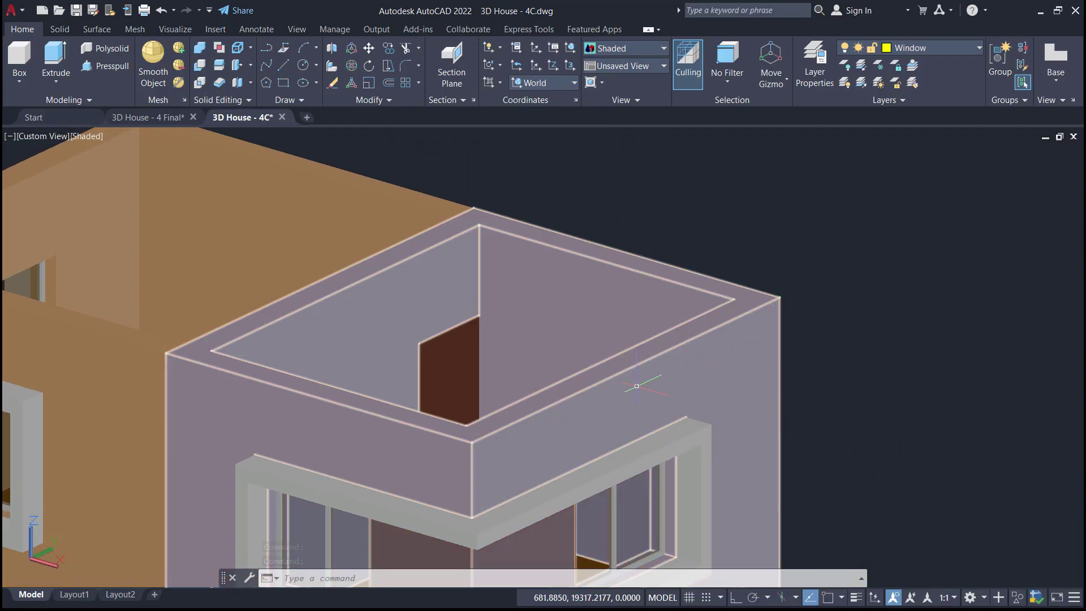
# Set the UCS from World to Right and centre the top corner in view.
pyautogui.moveTo(608, 414)
pyautogui.click(545, 84)
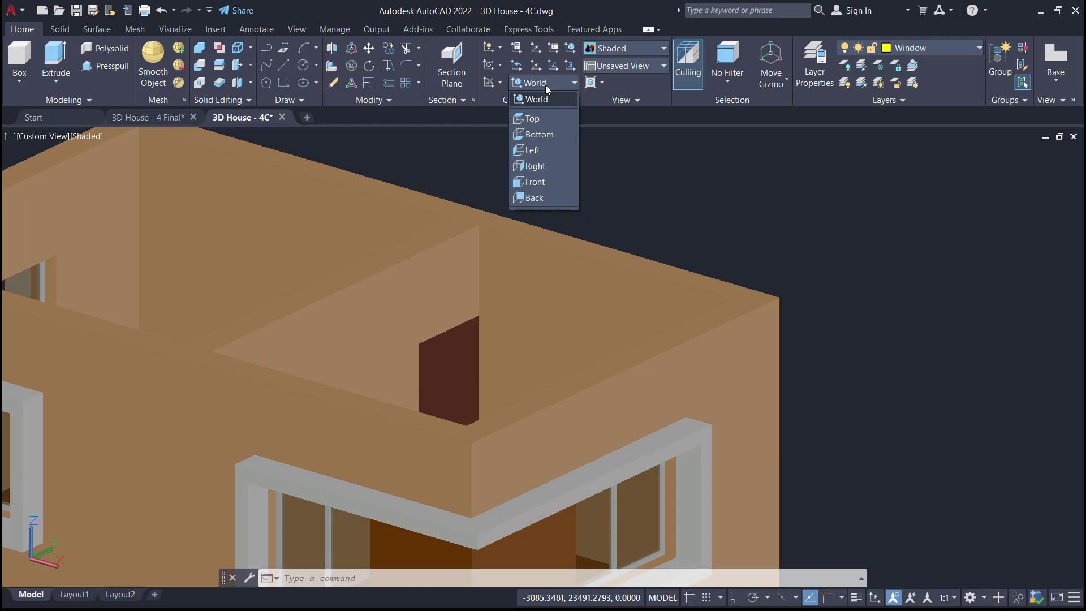
pyautogui.click(535, 167)
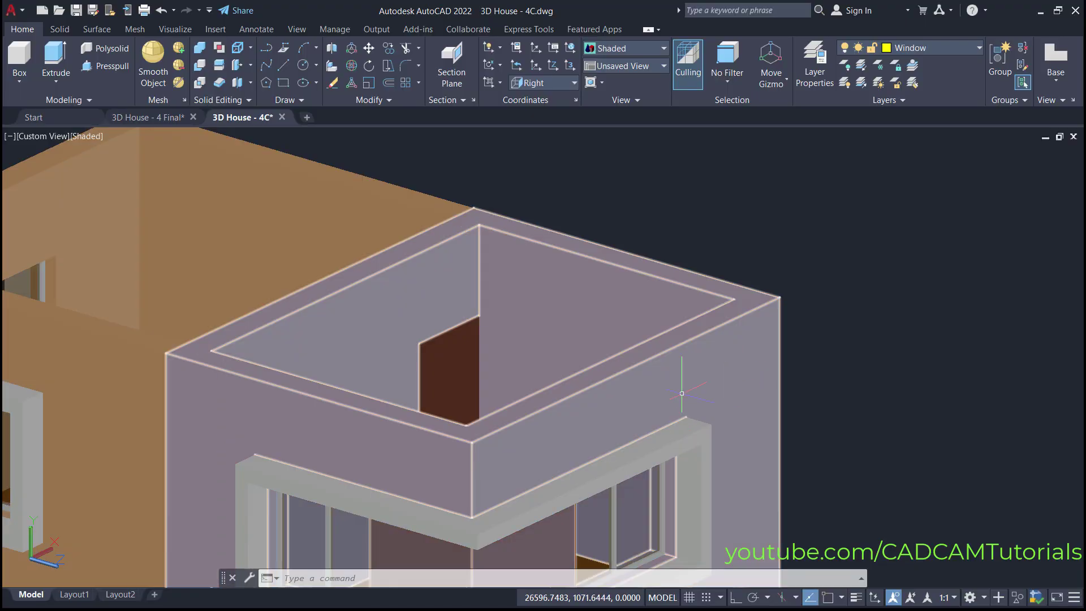
pyautogui.moveTo(738, 208); pyautogui.dragTo(802, 257, button='middle')
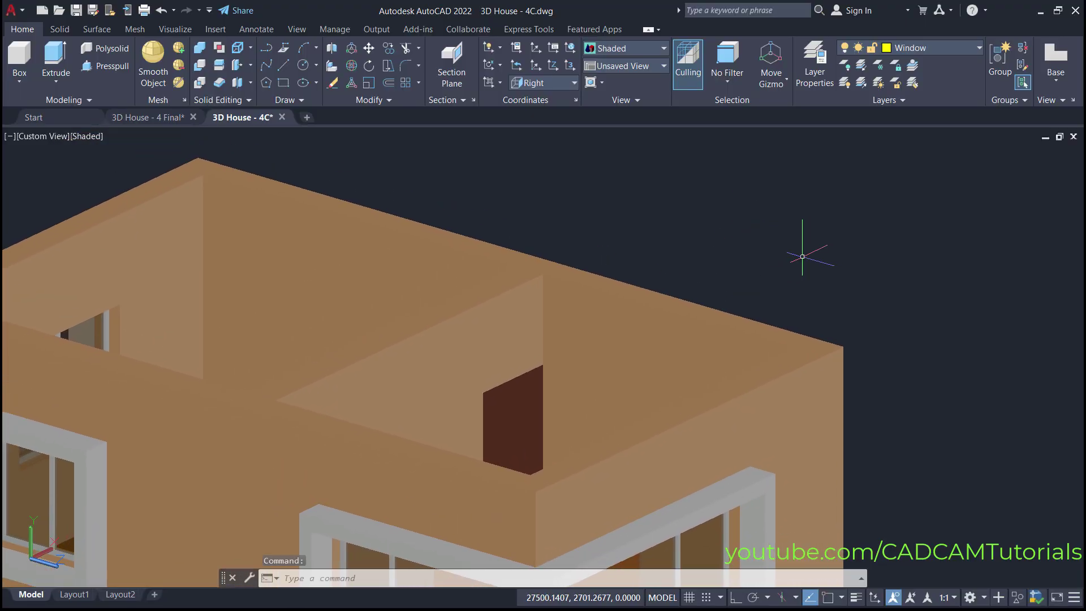
# Draw a 1500-unit vertical line upward from the wall edge's midpoint using Midpoint object snap.
pyautogui.click(284, 66)
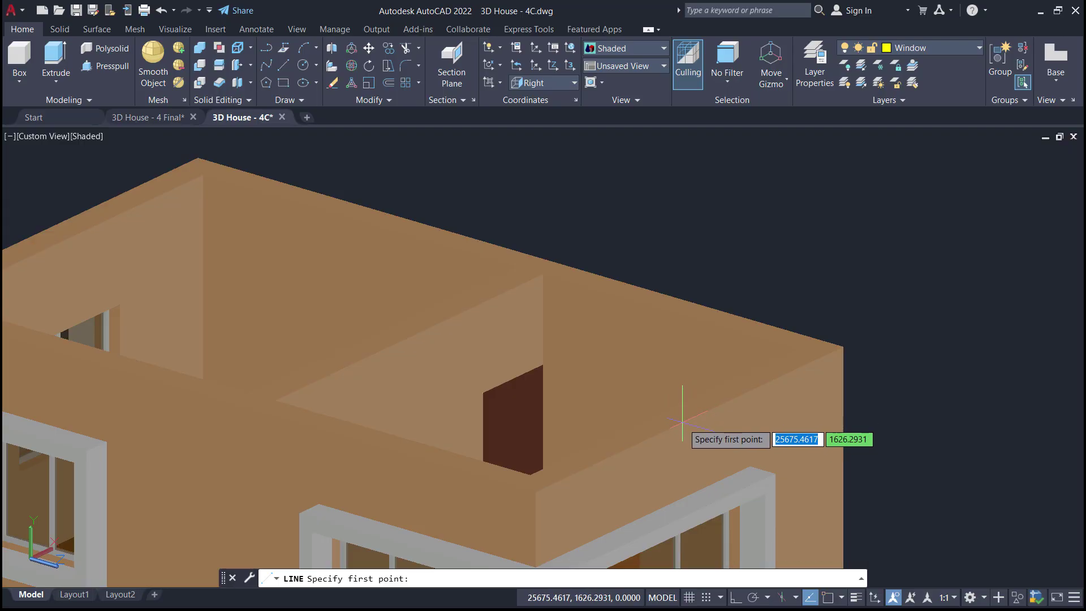
pyautogui.click(827, 598)
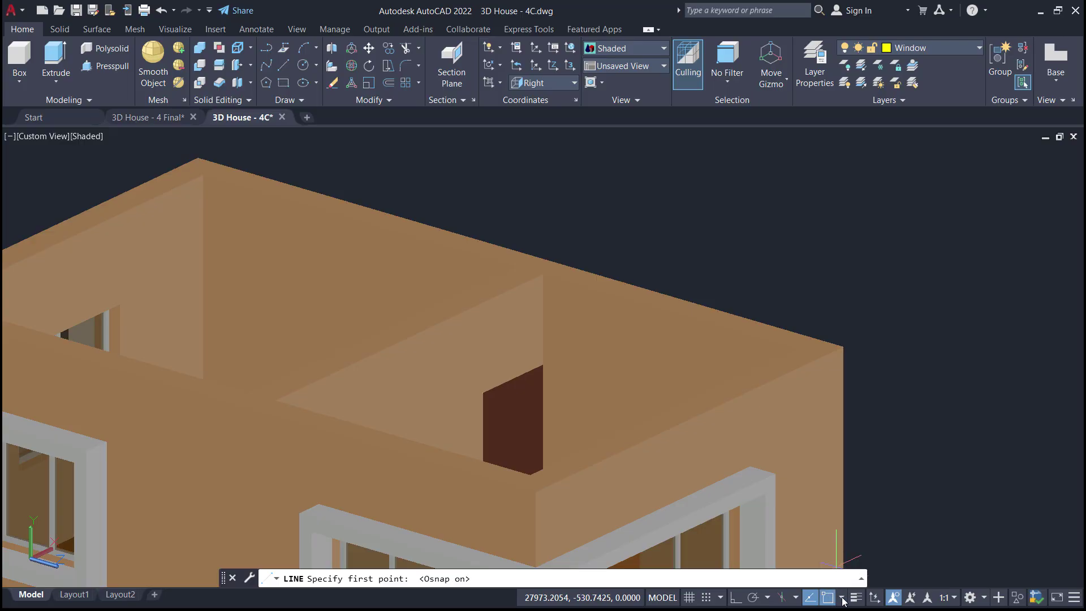
pyautogui.click(843, 598)
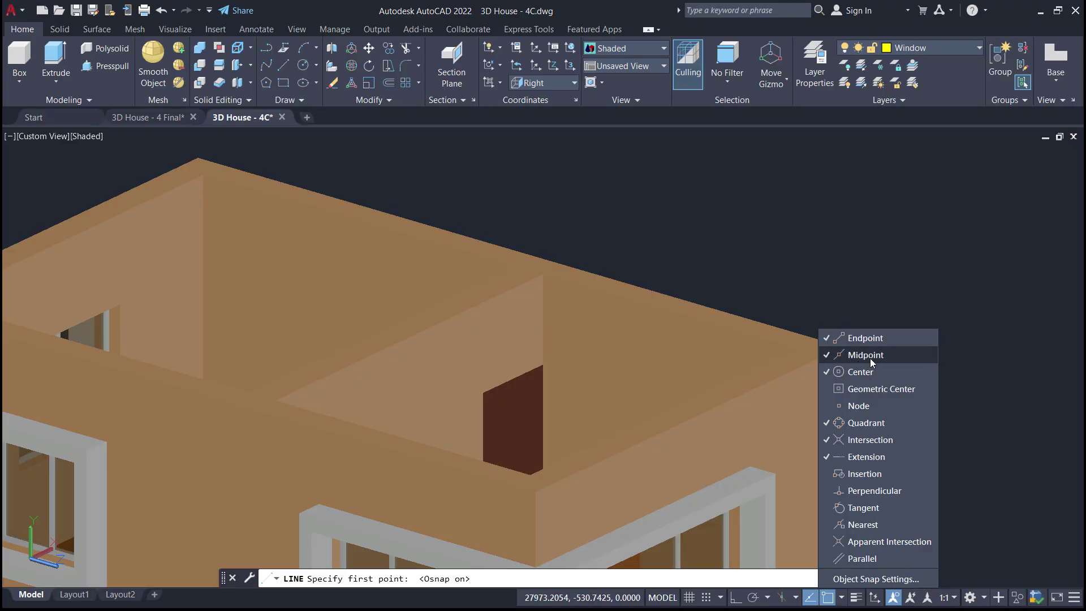
pyautogui.click(860, 253)
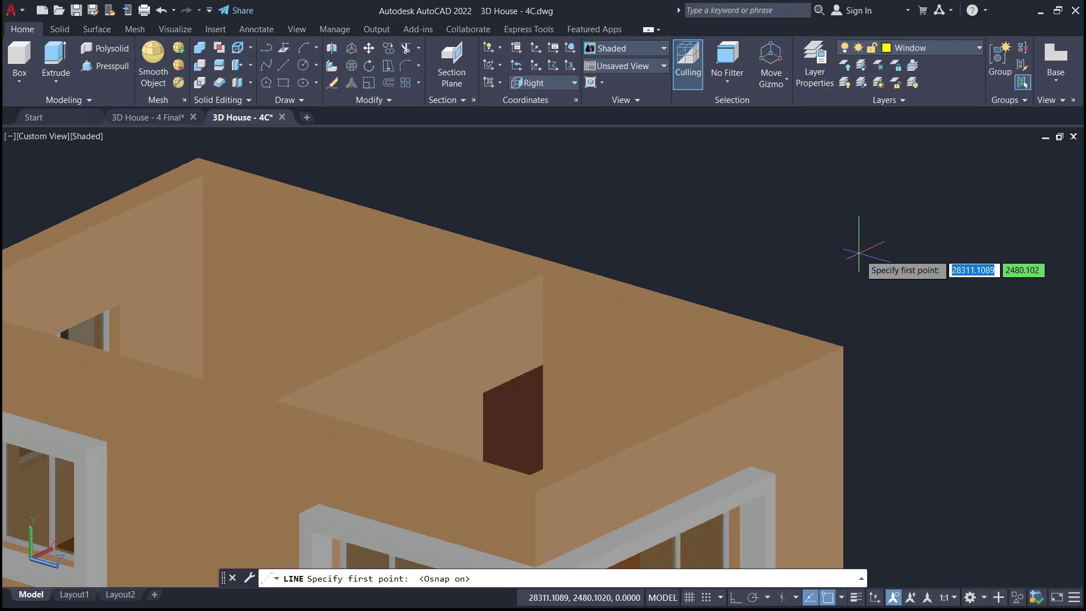
pyautogui.click(690, 418)
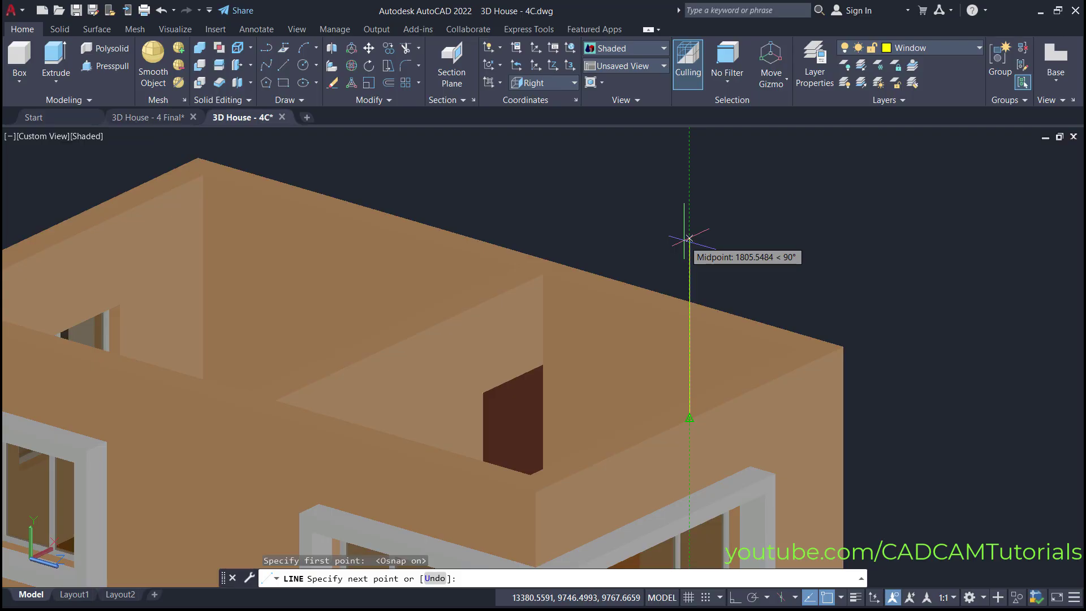
pyautogui.write('15')
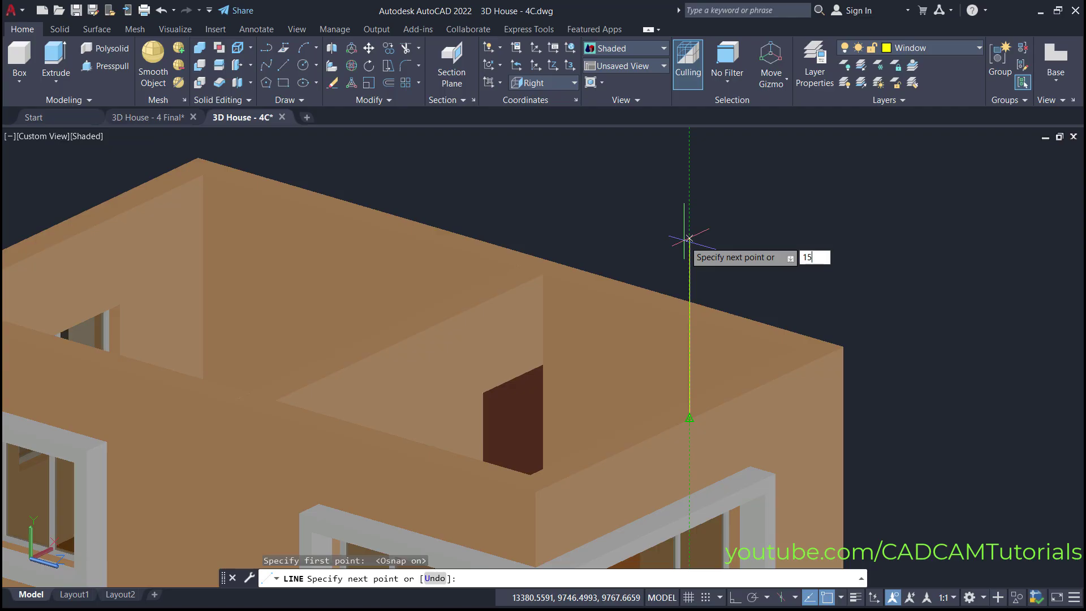
pyautogui.write('00')
pyautogui.press('Return')
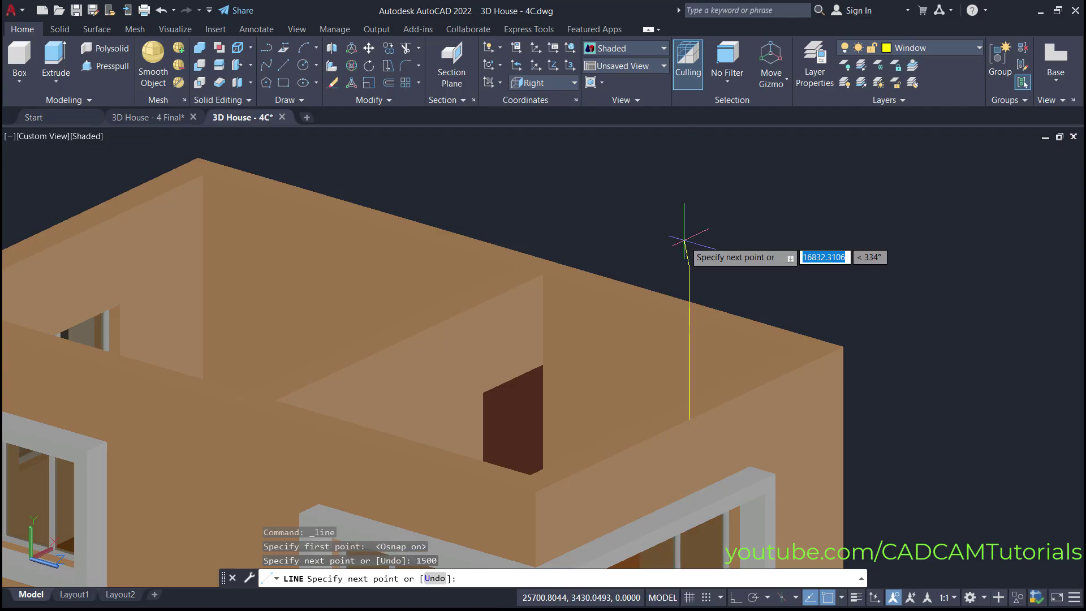
pyautogui.press('Return')
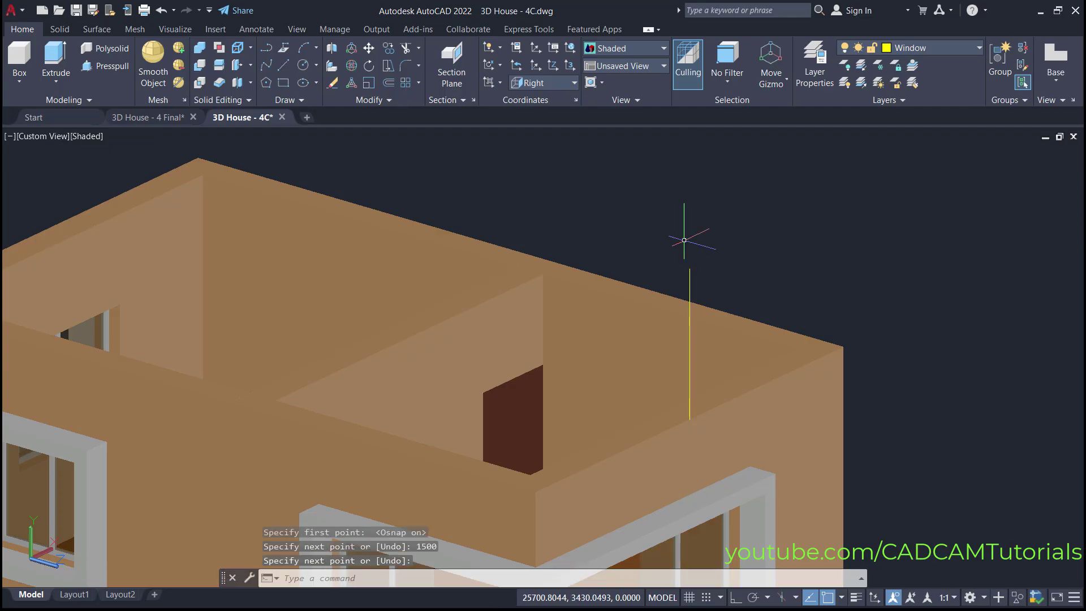
# Draw a closed polyline triangle from the vertical line's top to both wall-edge corners.
pyautogui.click(267, 49)
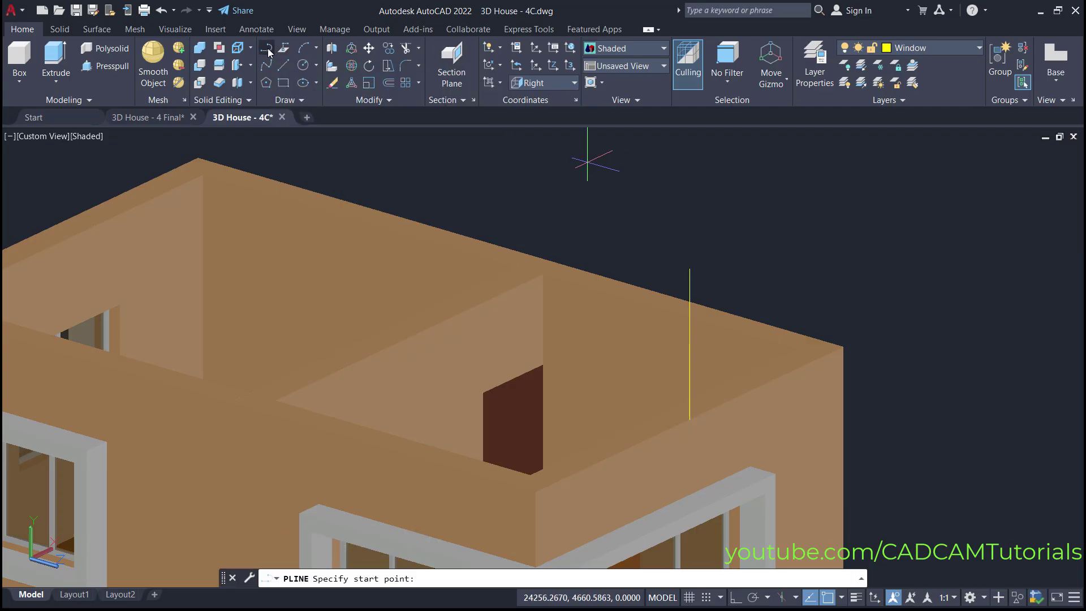
pyautogui.click(690, 269)
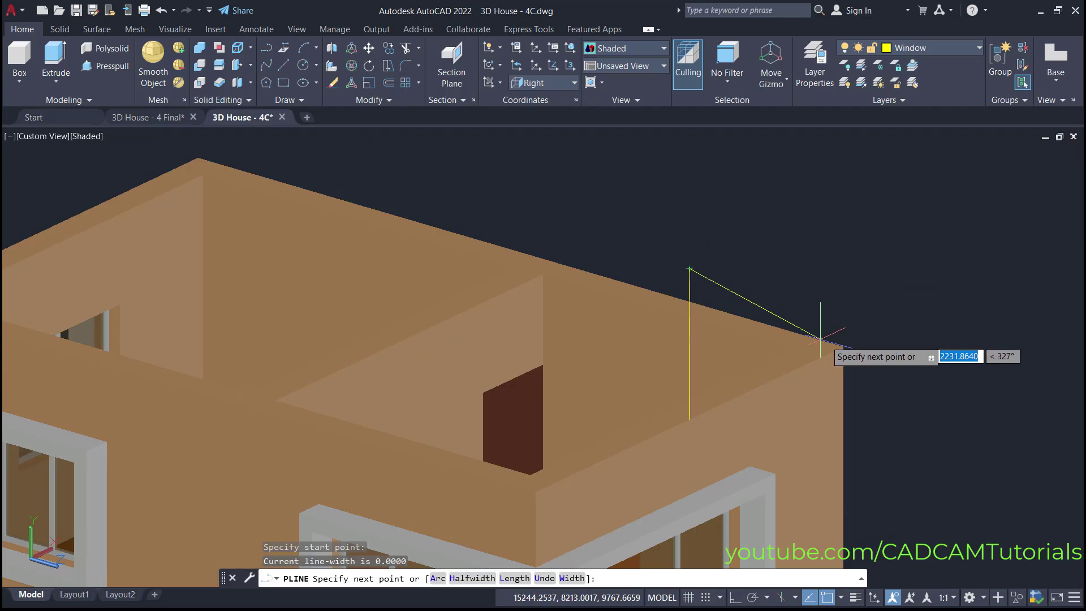
pyautogui.click(843, 346)
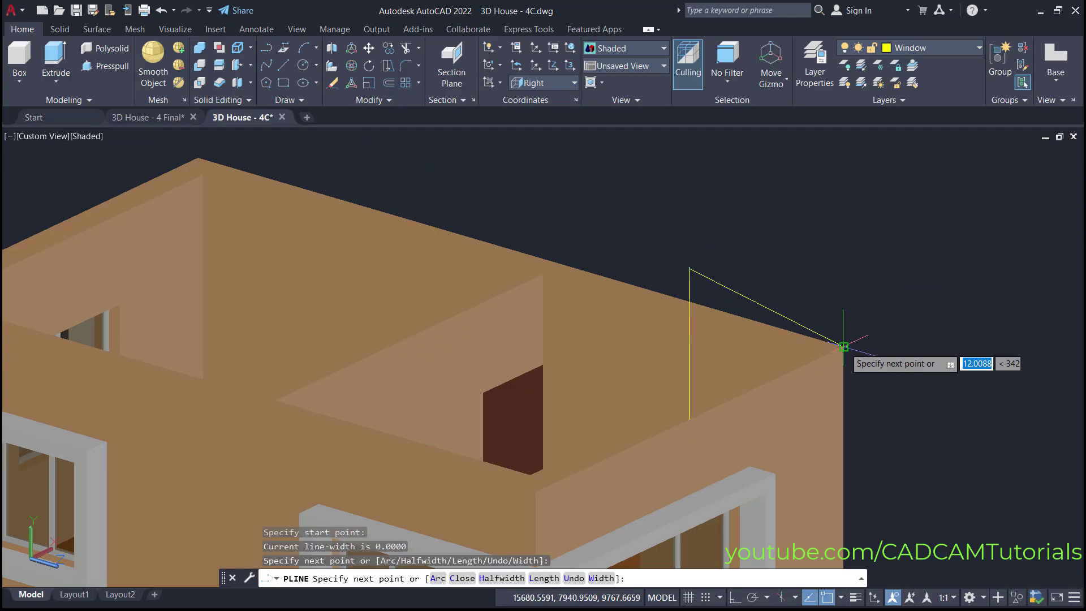
pyautogui.click(535, 491)
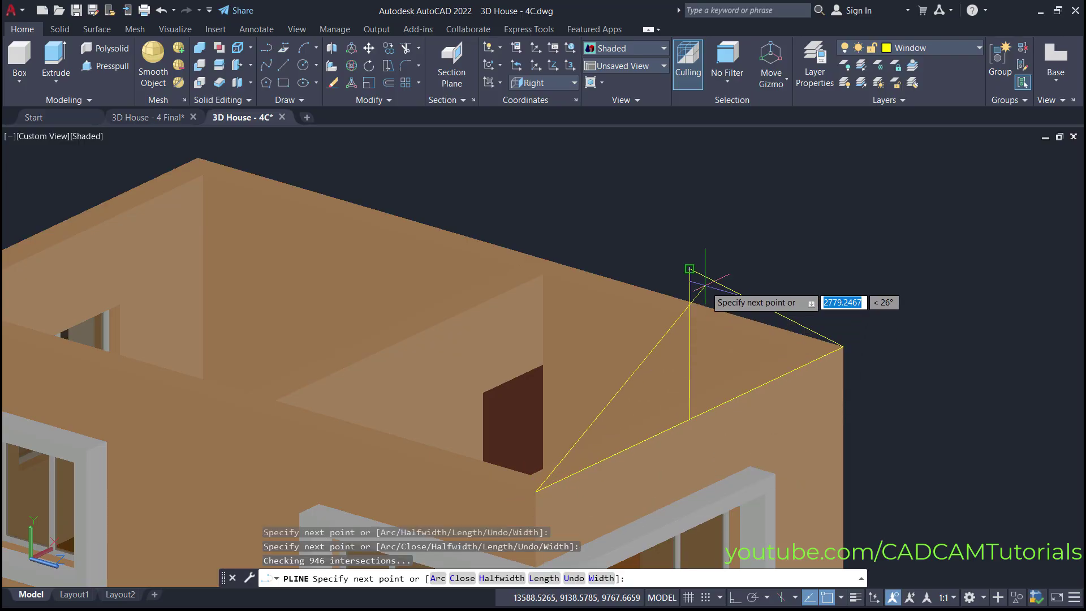
pyautogui.click(689, 268)
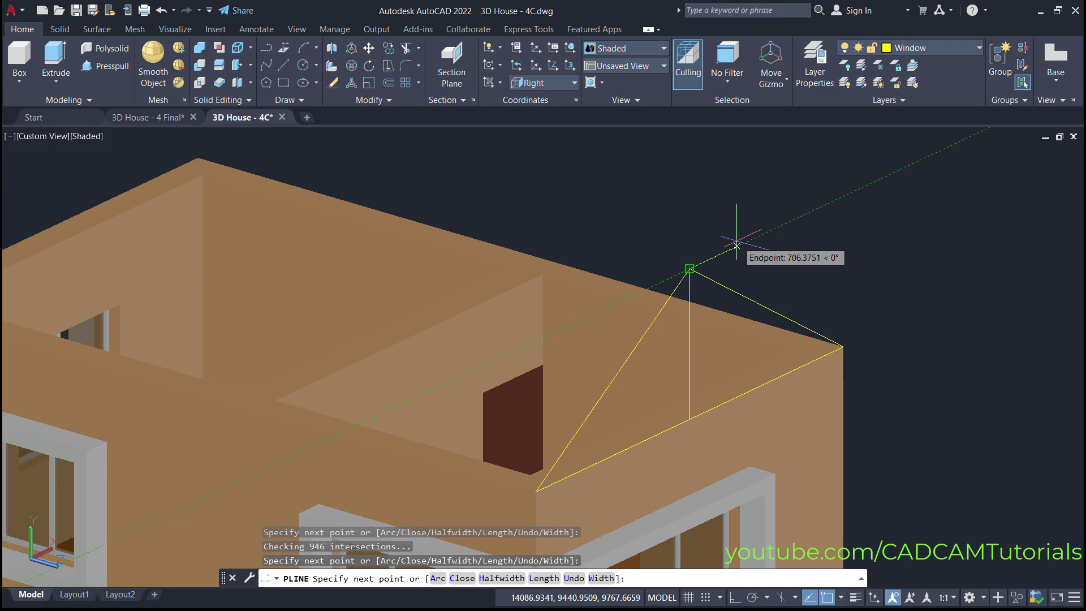
pyautogui.press('Return')
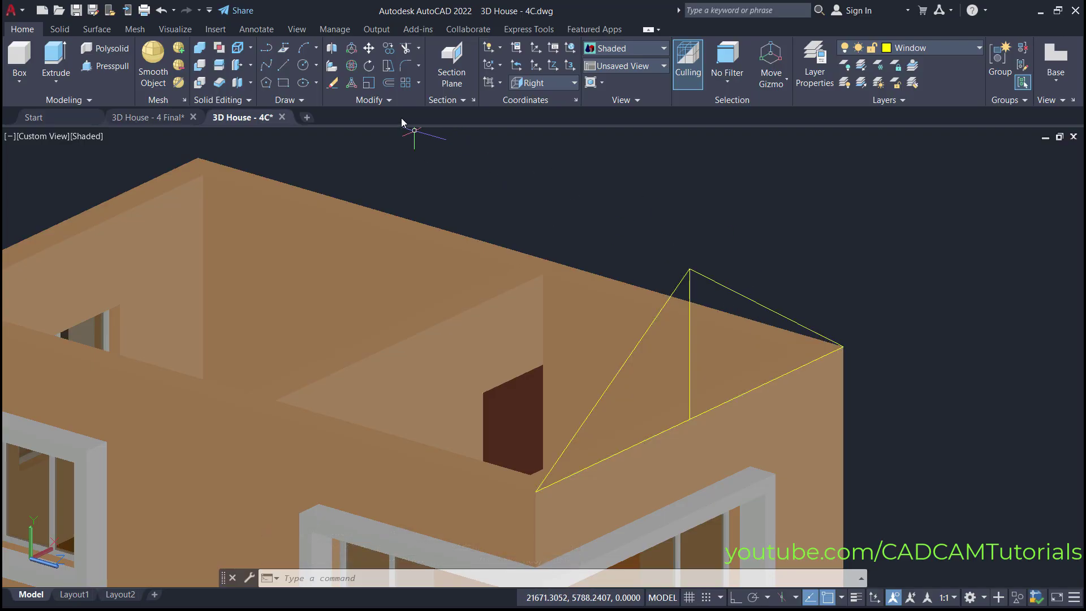
# Offset the gable triangle 100 units outward and centre both triangles in view.
pyautogui.click(390, 91)
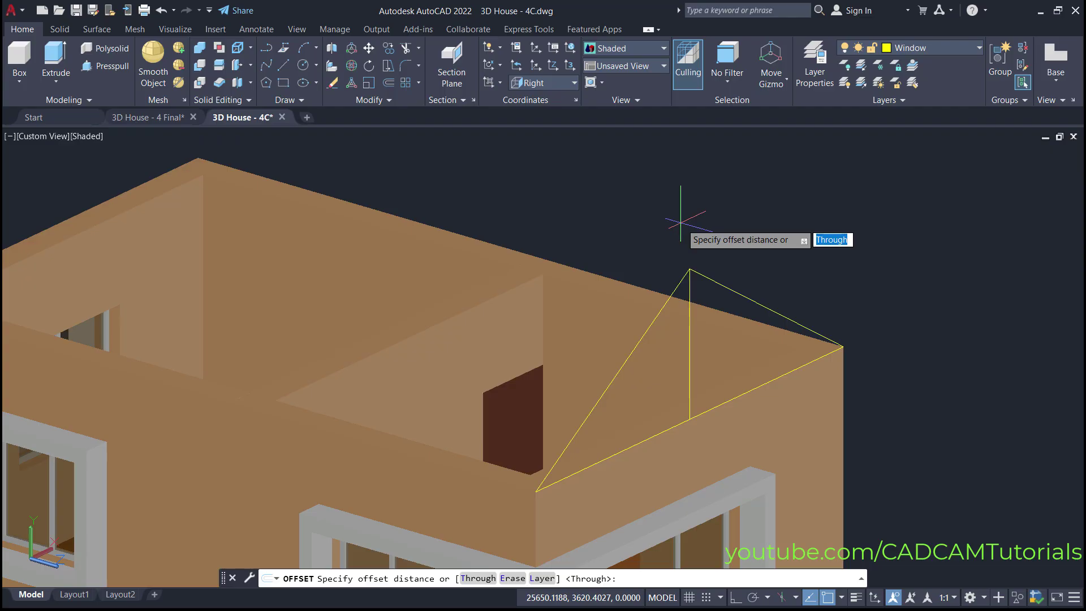
pyautogui.write('100')
pyautogui.press('Return')
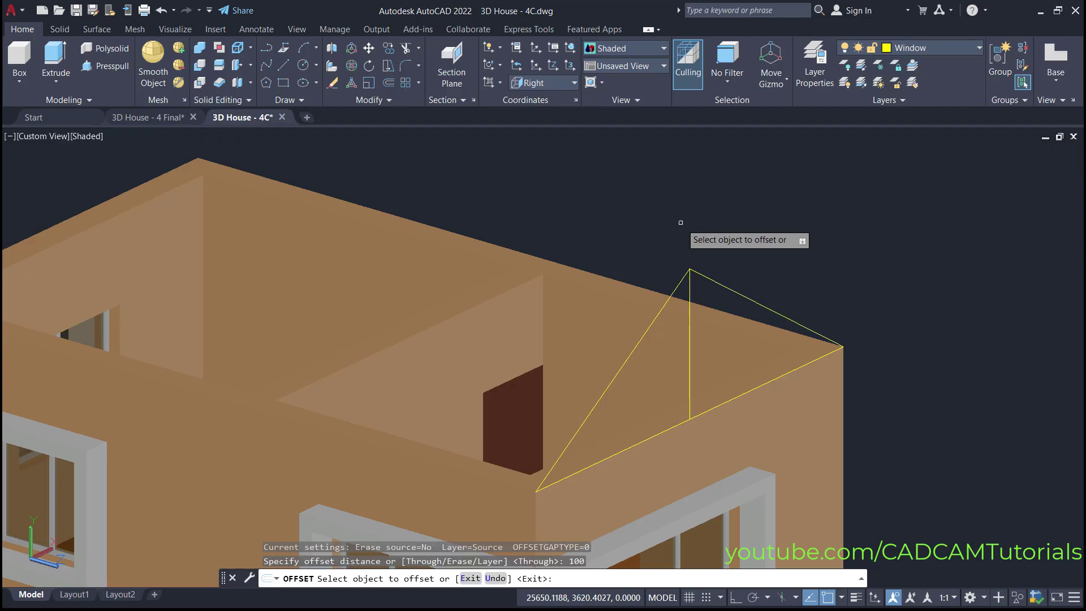
pyautogui.click(731, 291)
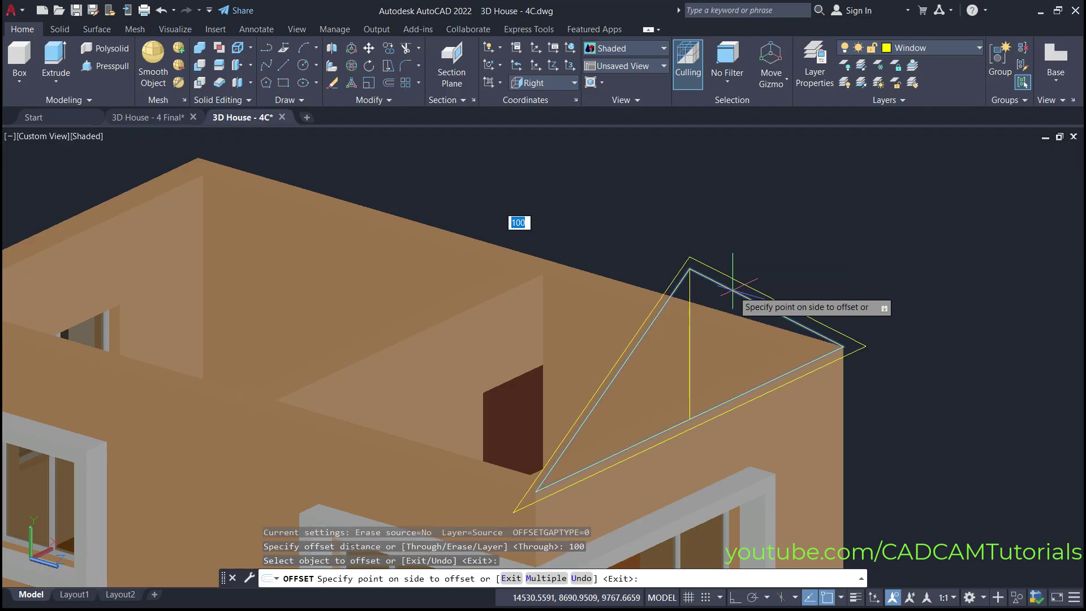
pyautogui.click(788, 225)
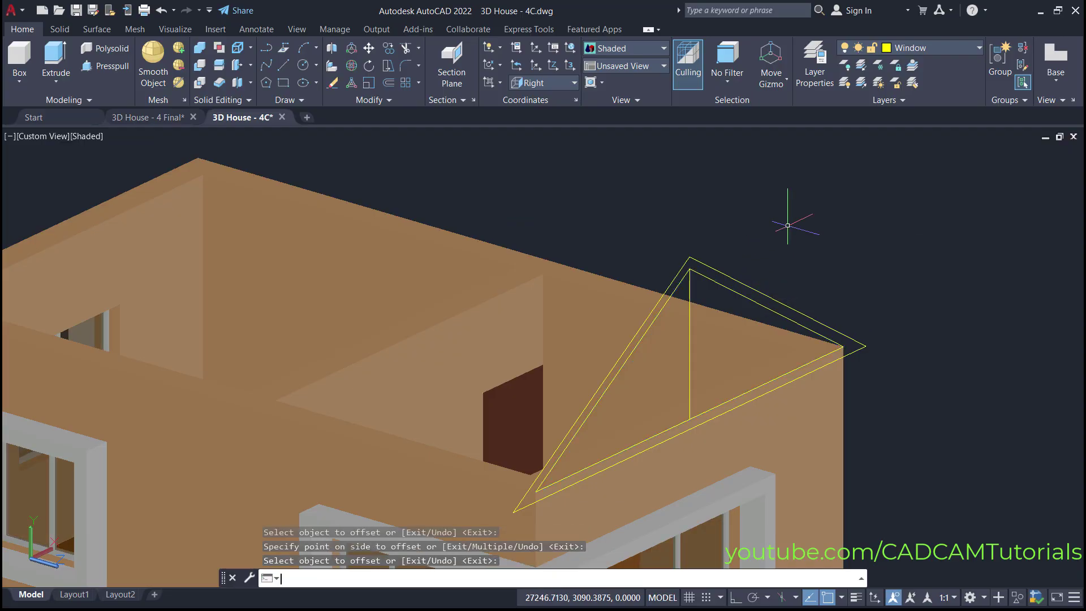
pyautogui.press('Return')
pyautogui.scroll(2, 820, 436)
pyautogui.moveTo(970, 419); pyautogui.dragTo(827, 427, button='middle')
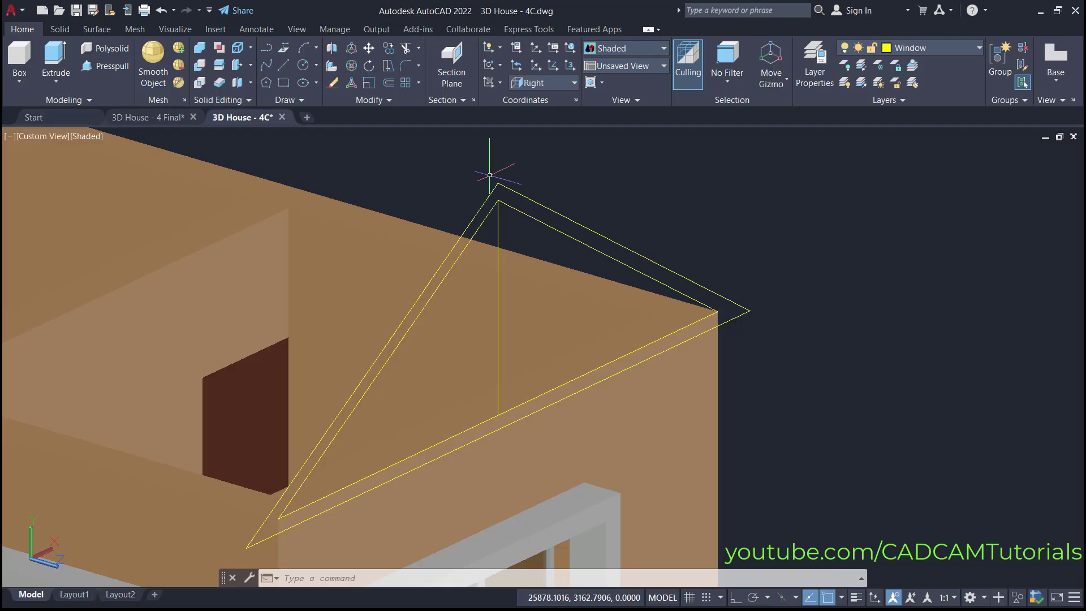
# Copy the inner triangle with Ortho on and place it to the right, clear of the house.
pyautogui.click(391, 52)
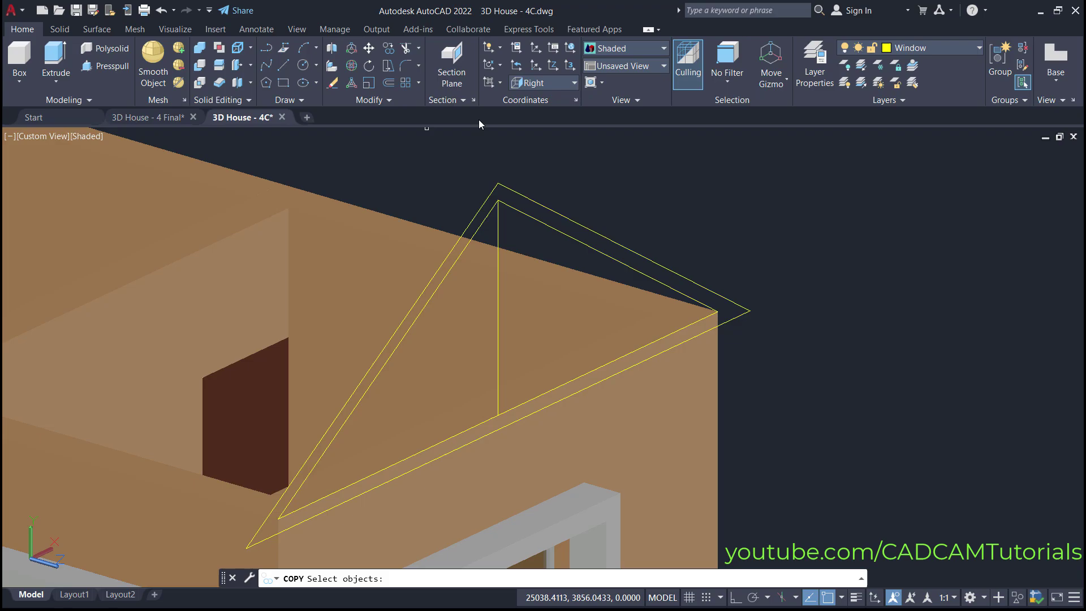
pyautogui.click(576, 239)
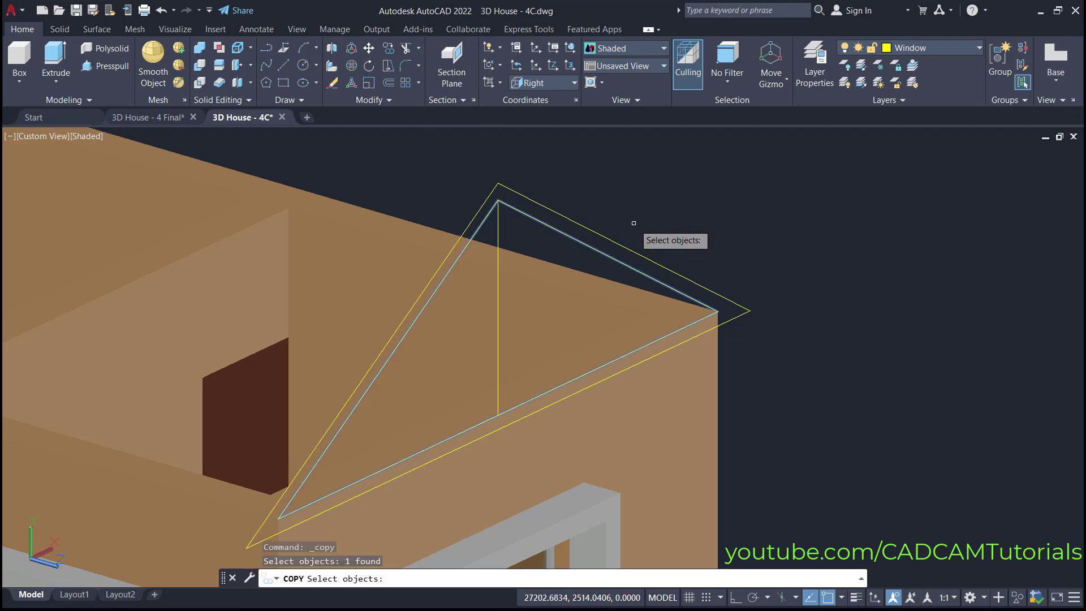
pyautogui.press('Return')
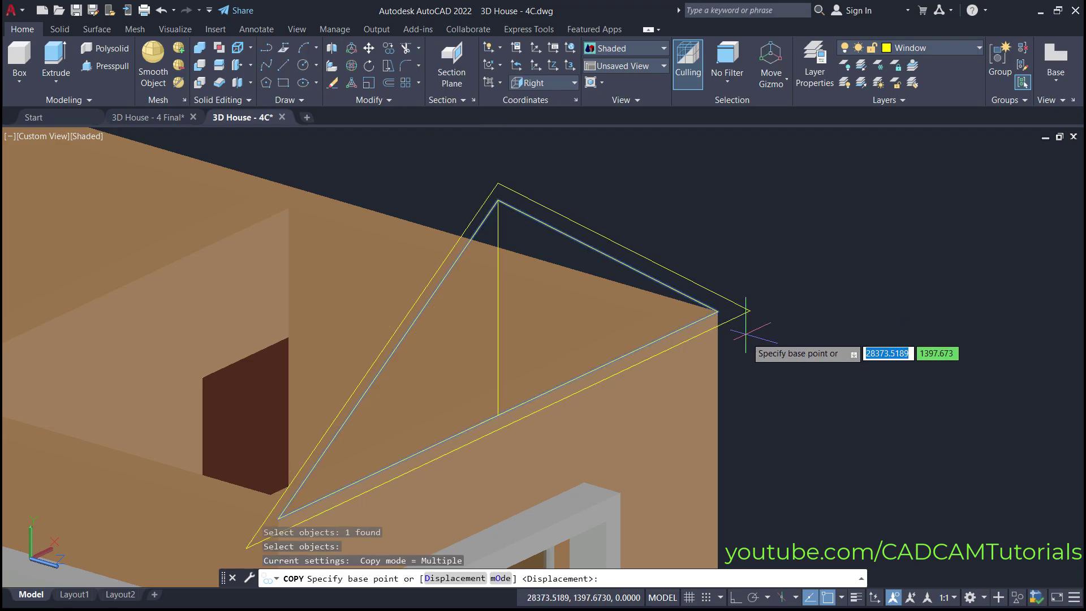
pyautogui.click(751, 374)
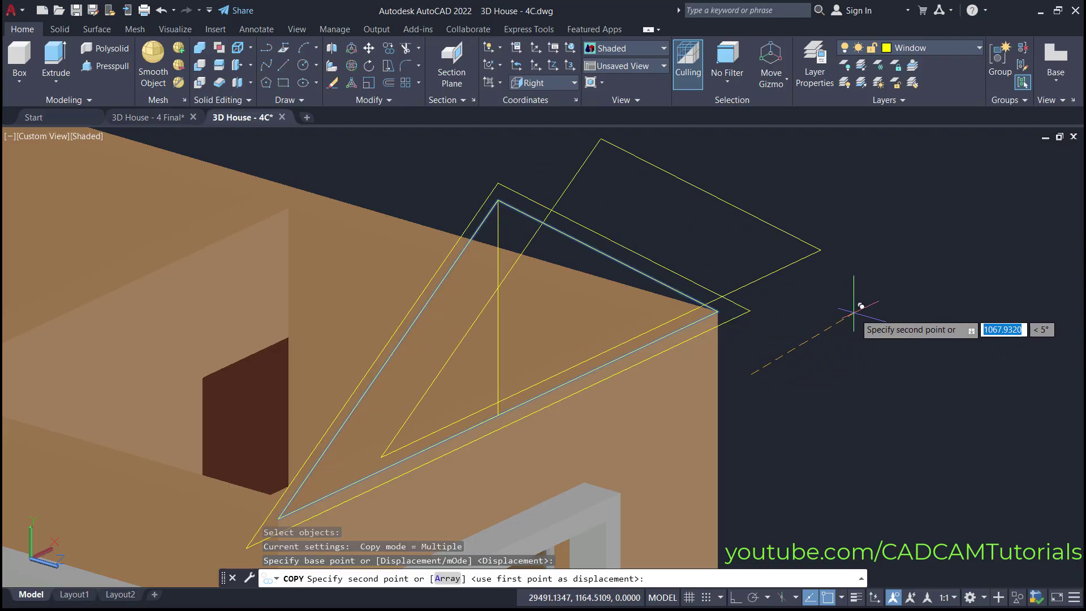
pyautogui.scroll(-3, 688, 357)
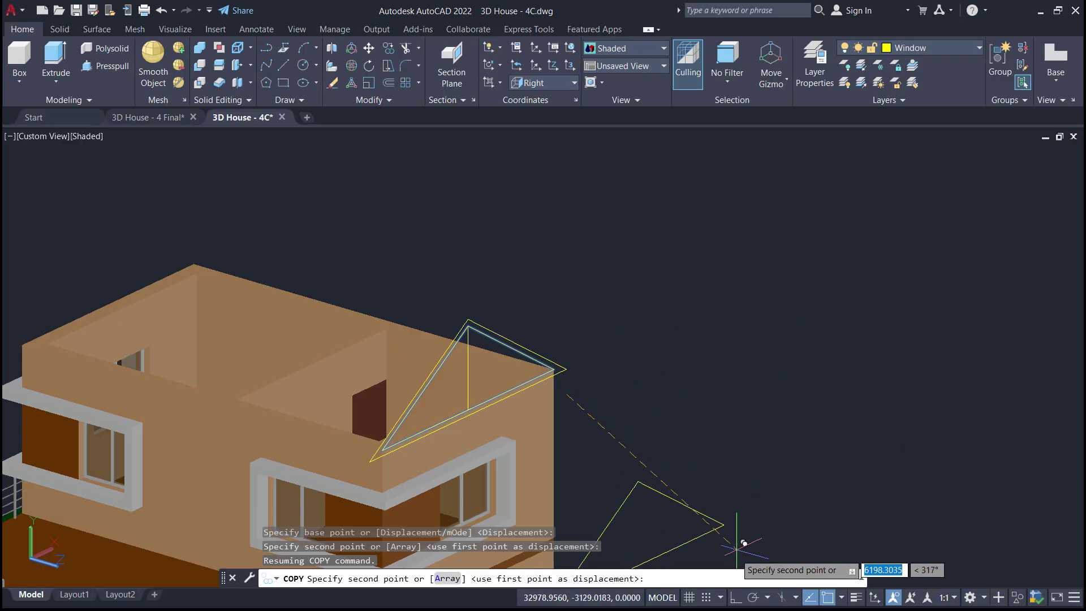
pyautogui.click(735, 599)
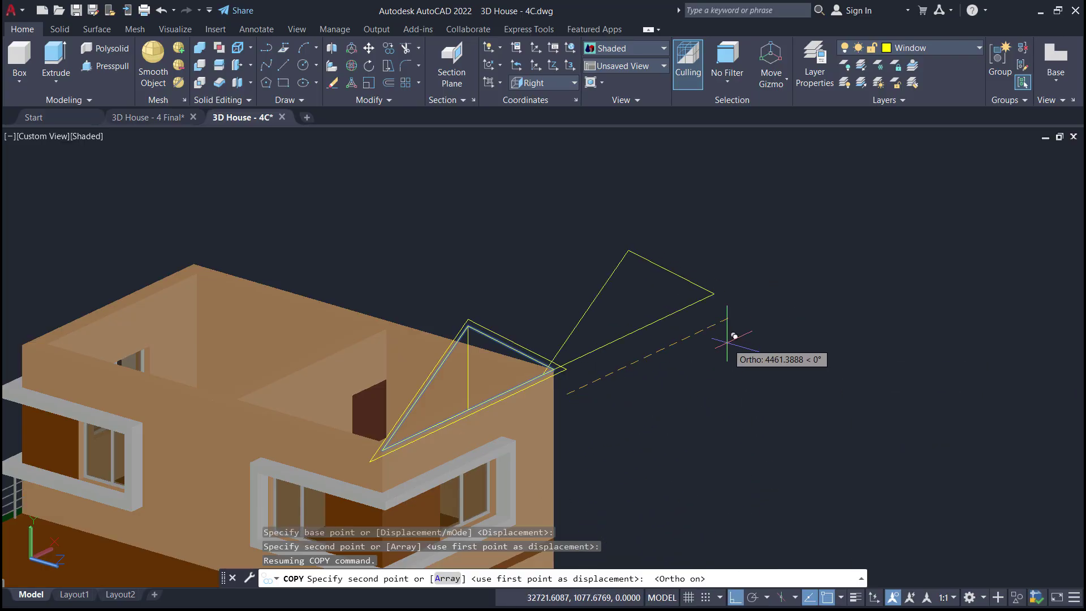
pyautogui.click(853, 229)
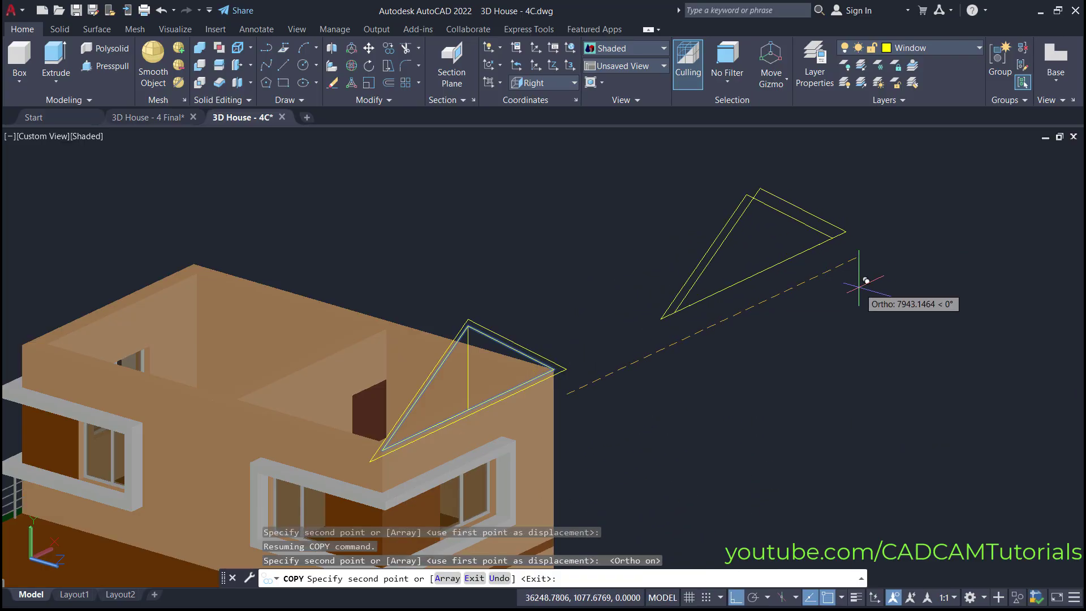
pyautogui.press('Escape')
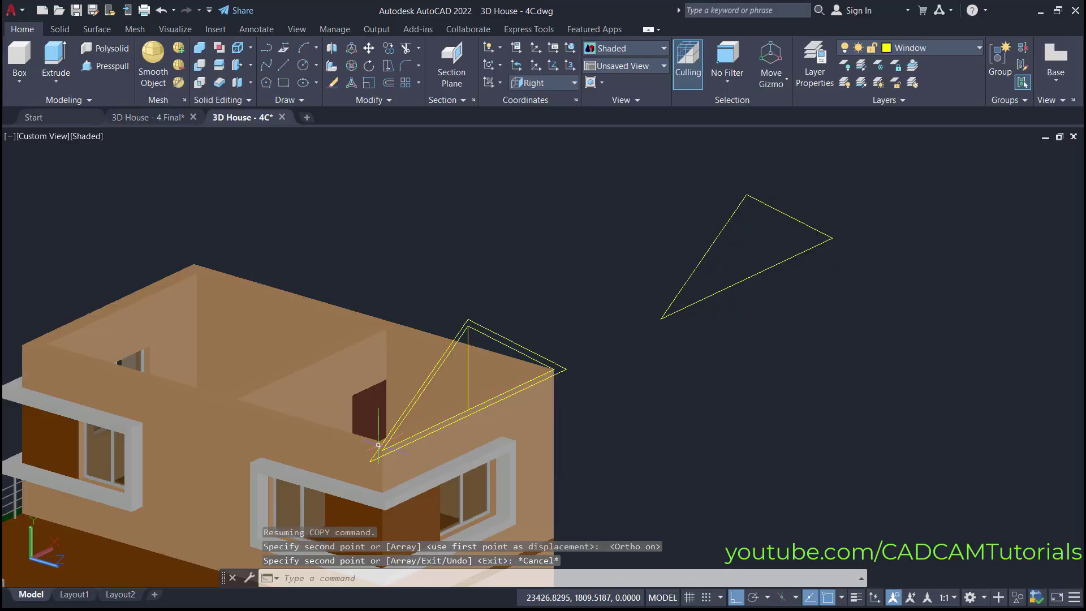
pyautogui.scroll(4, 378, 445)
pyautogui.scroll(2, 669, 398)
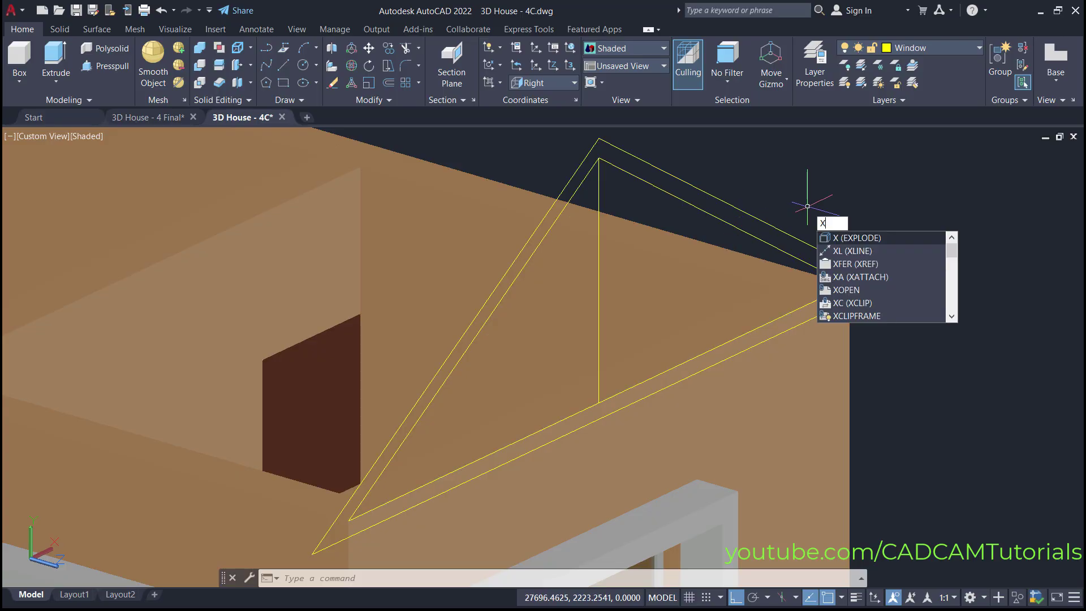
# Explode the inner gable triangle into individual line segments.
pyautogui.press('Return')
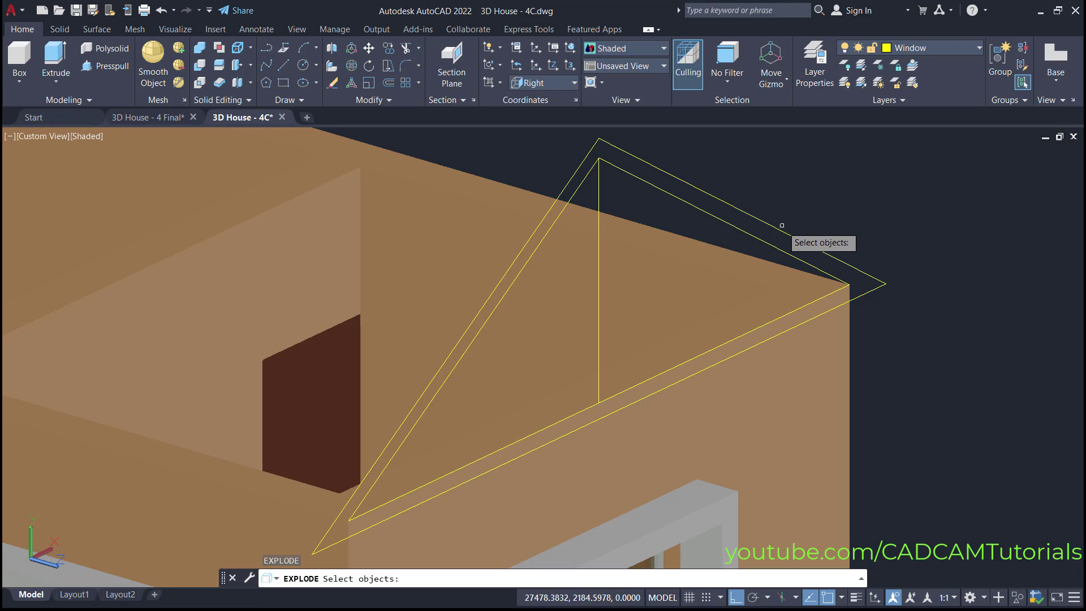
pyautogui.click(771, 246)
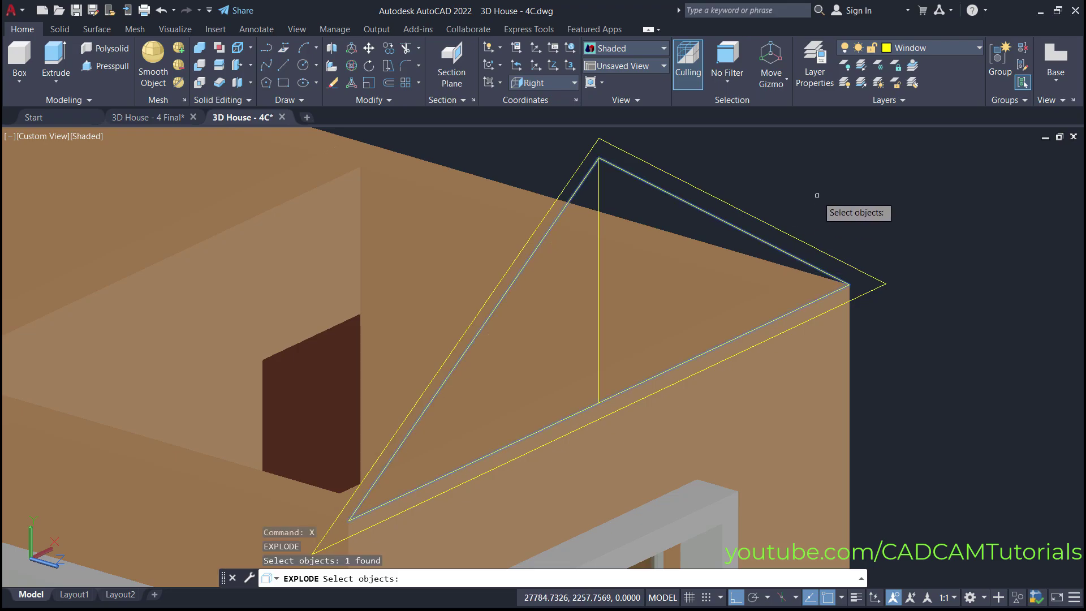
pyautogui.press('Return')
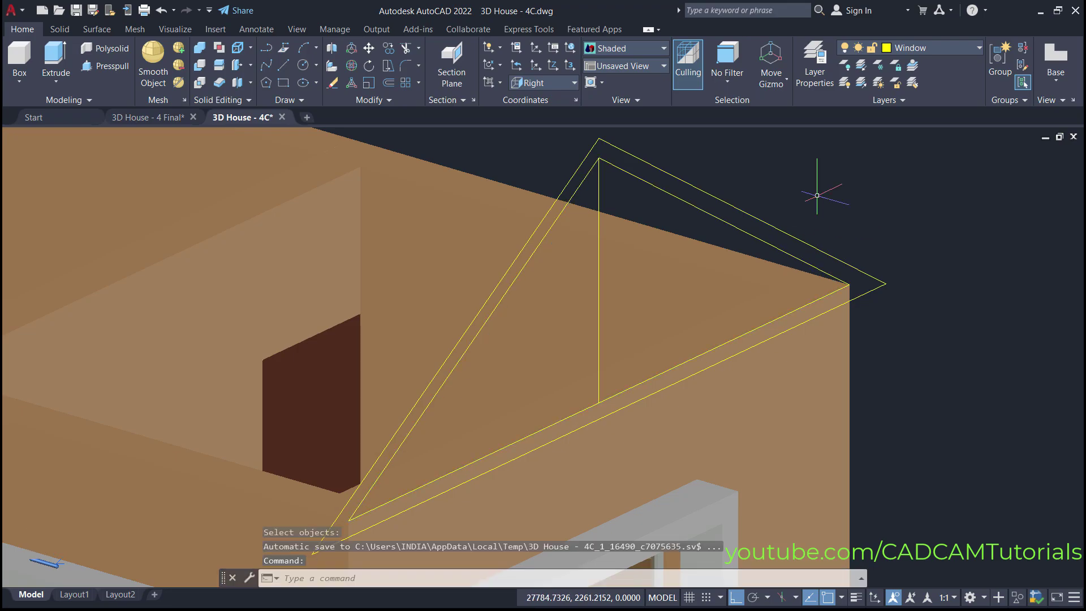
pyautogui.write('ex')
pyautogui.press('Return')
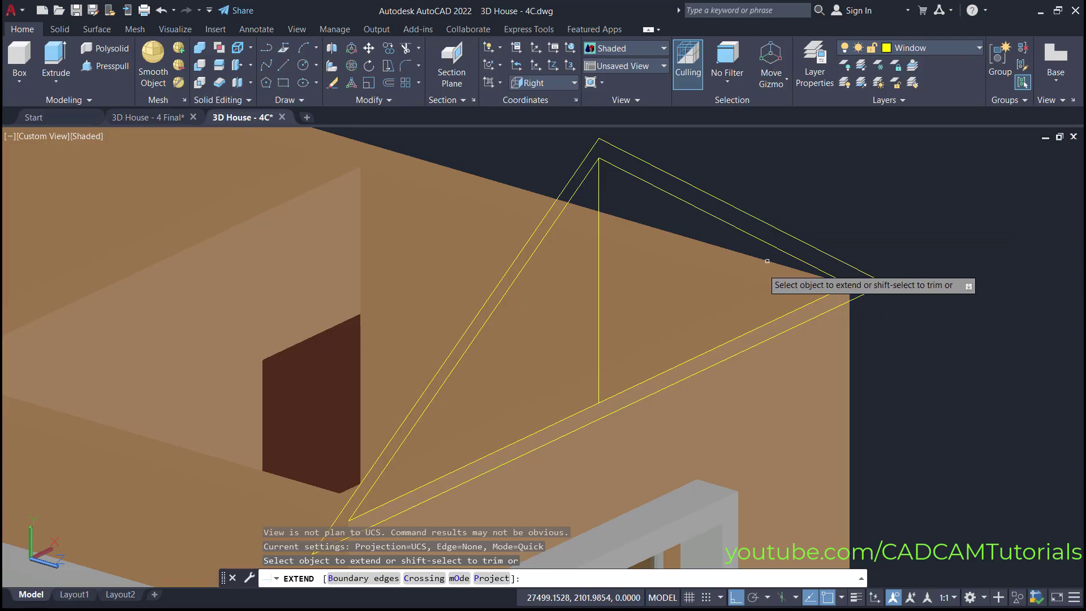
# Extend the inner roof edge and steep rafter line to the outer roof edge as boundary.
pyautogui.click(362, 582)
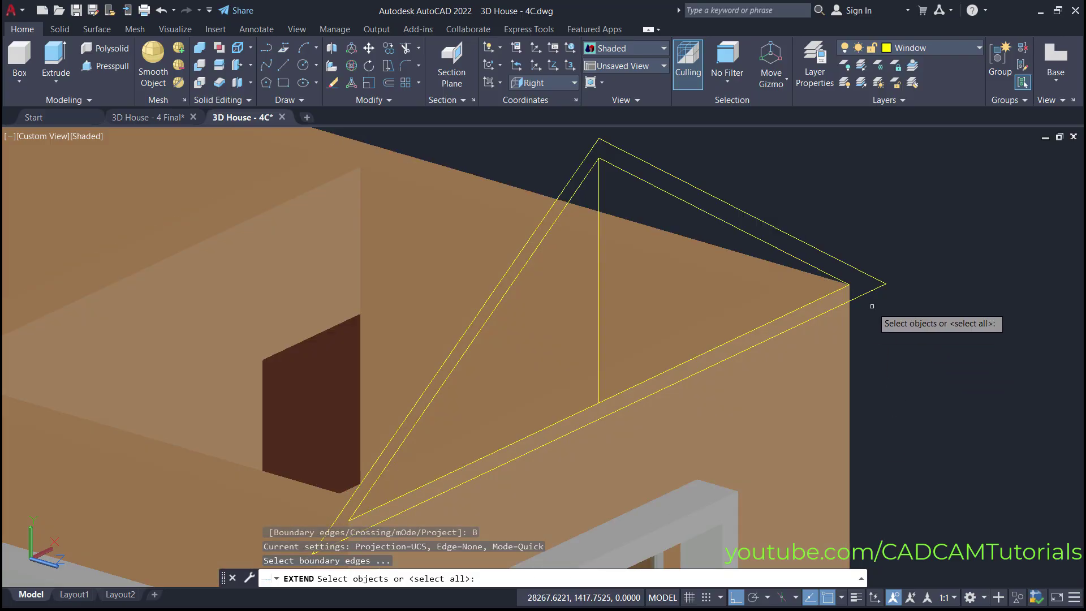
pyautogui.moveTo(871, 309); pyautogui.dragTo(898, 255, button='middle')
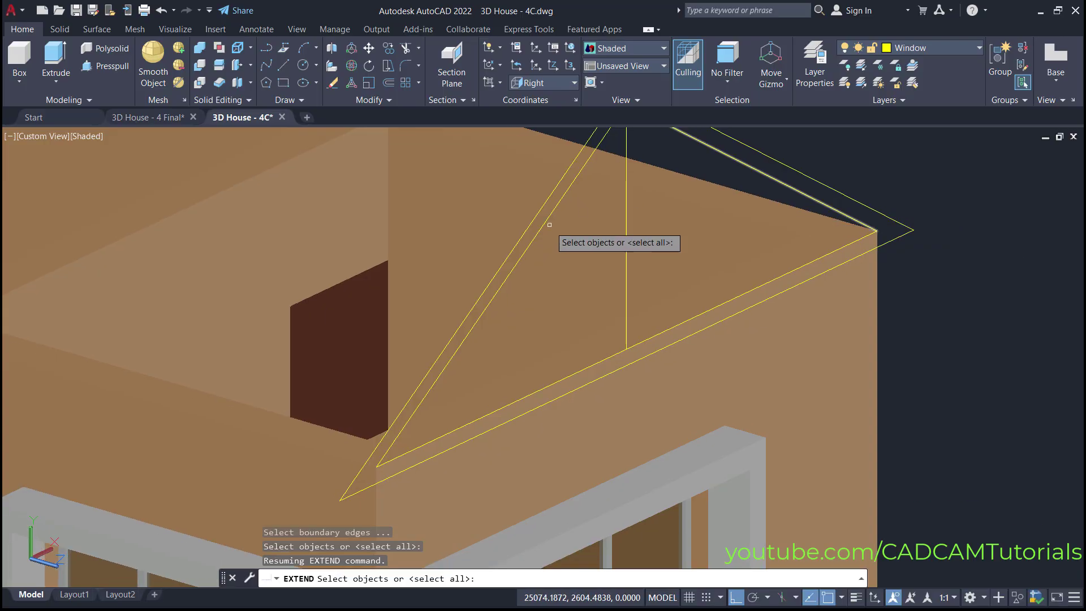
pyautogui.click(889, 240)
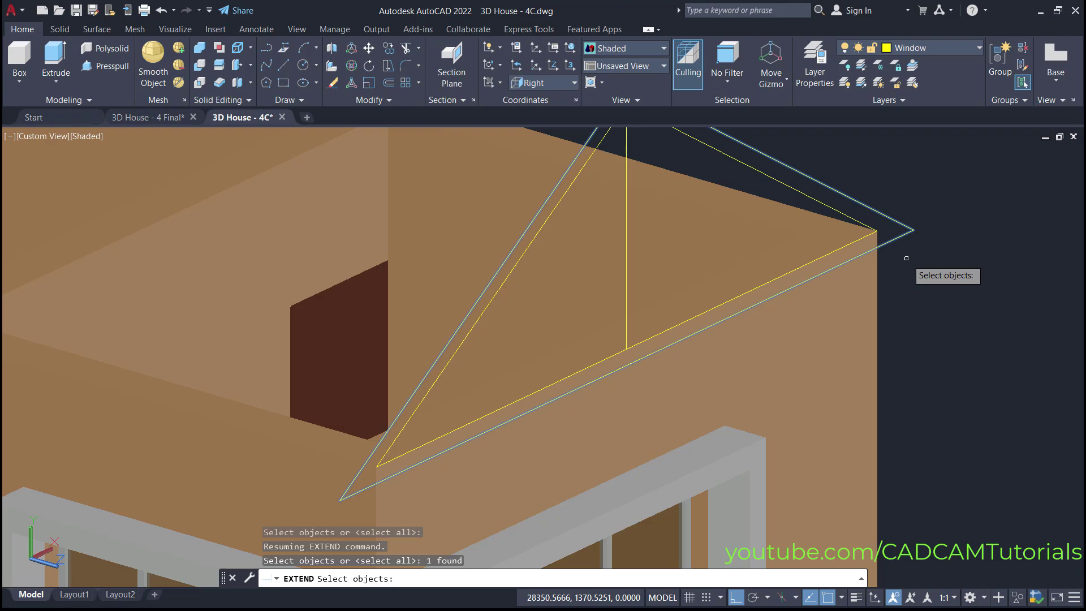
pyautogui.press('Return')
pyautogui.moveTo(906, 258); pyautogui.dragTo(813, 296, button='middle')
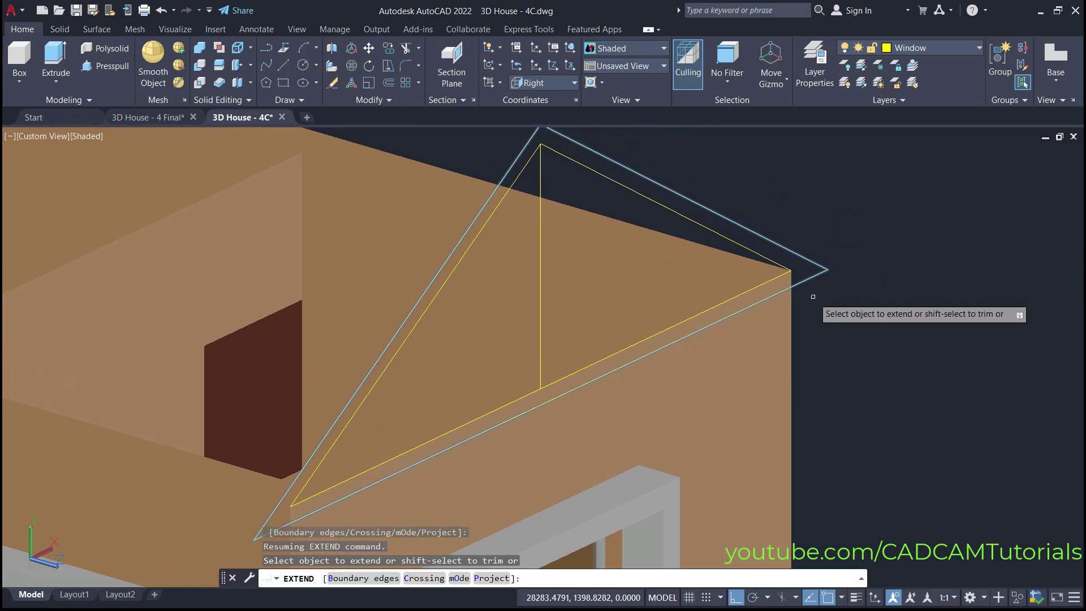
pyautogui.click(781, 265)
pyautogui.moveTo(734, 339); pyautogui.dragTo(888, 236, button='middle')
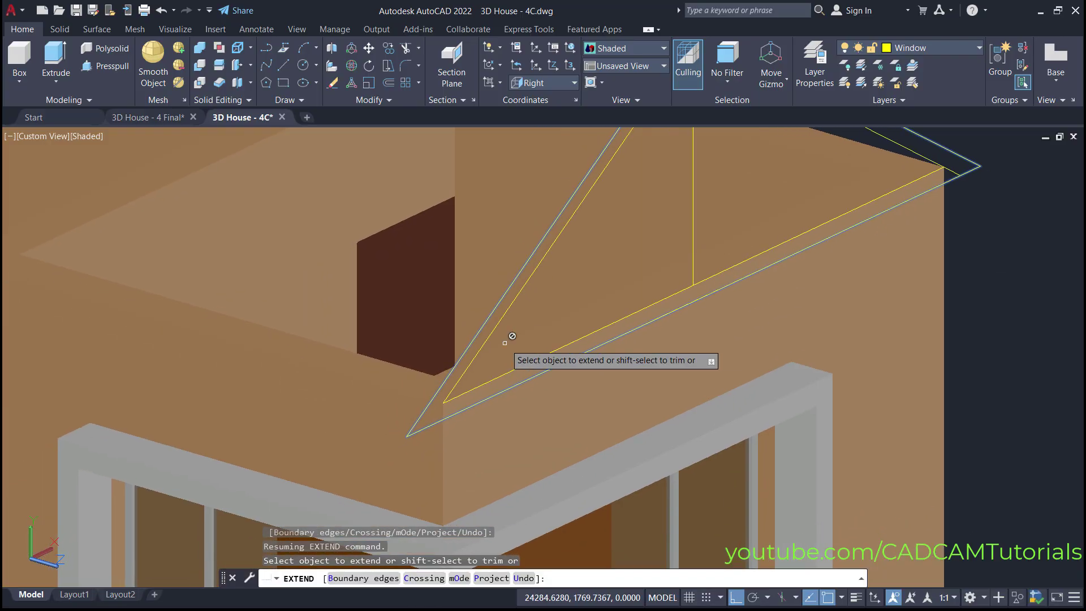
pyautogui.click(451, 392)
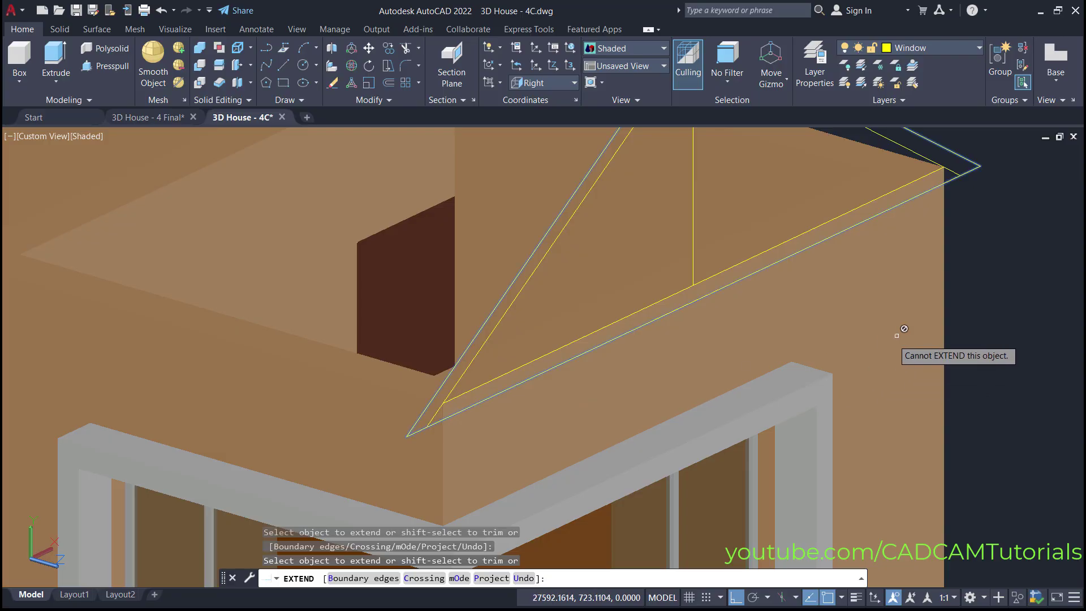
pyautogui.moveTo(904, 329); pyautogui.dragTo(847, 392, button='middle')
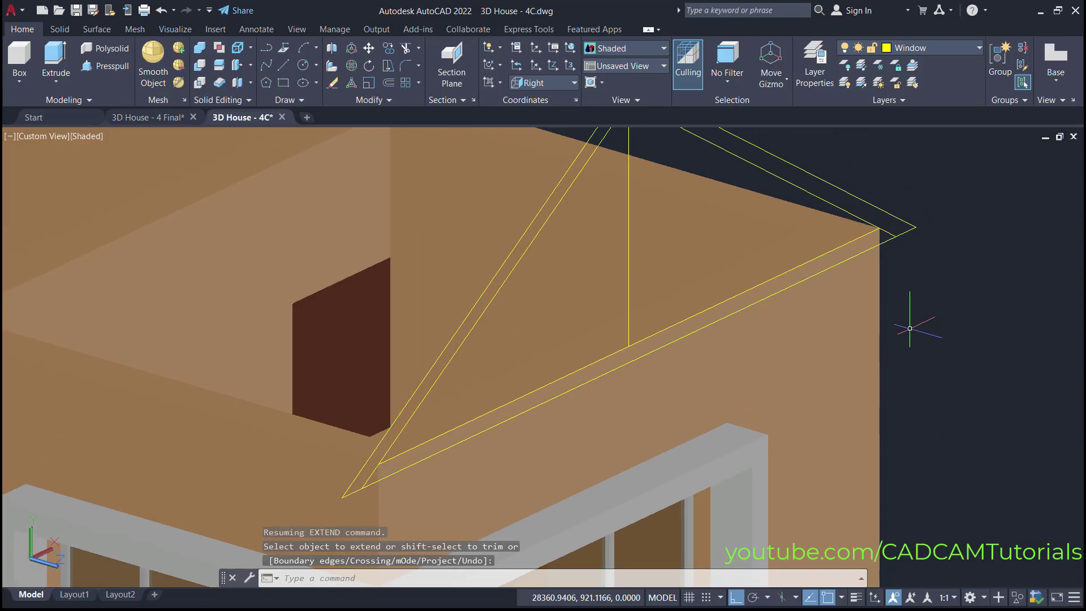
pyautogui.moveTo(897, 344); pyautogui.dragTo(844, 405, button='middle')
pyautogui.moveTo(931, 374); pyautogui.dragTo(938, 337, button='middle')
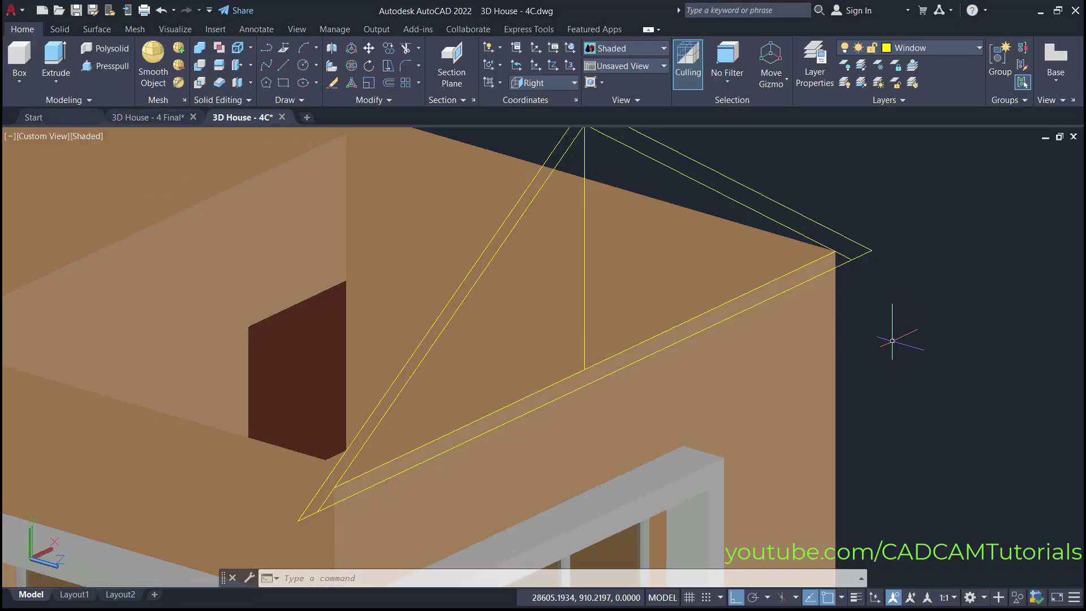
# Trim the extra lower edge segment using the roof edge and left inner rafter as cutting edges.
pyautogui.write('tr')
pyautogui.press('Return')
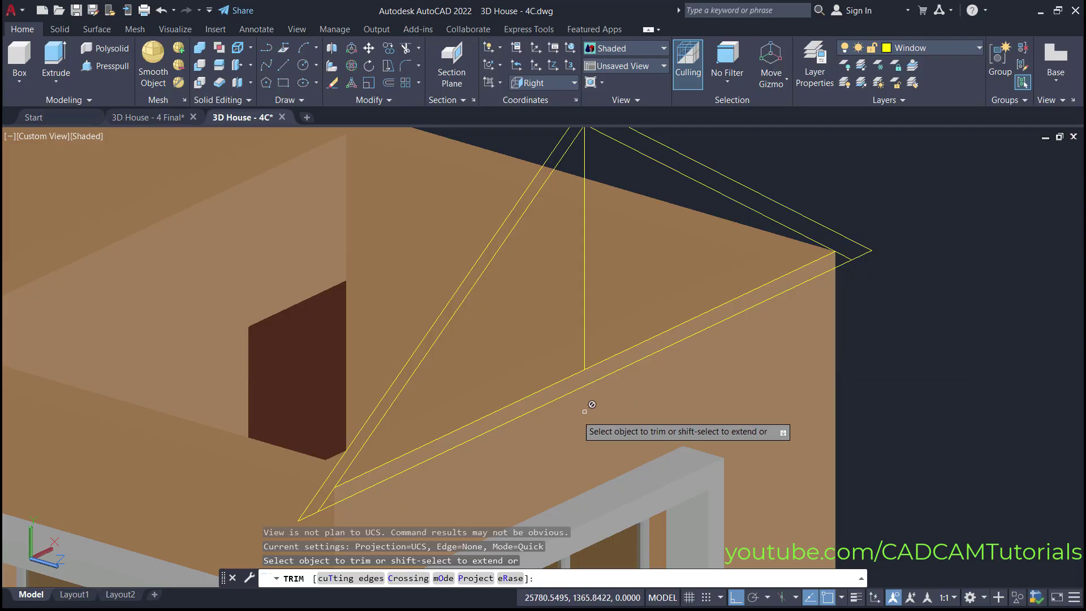
pyautogui.click(351, 578)
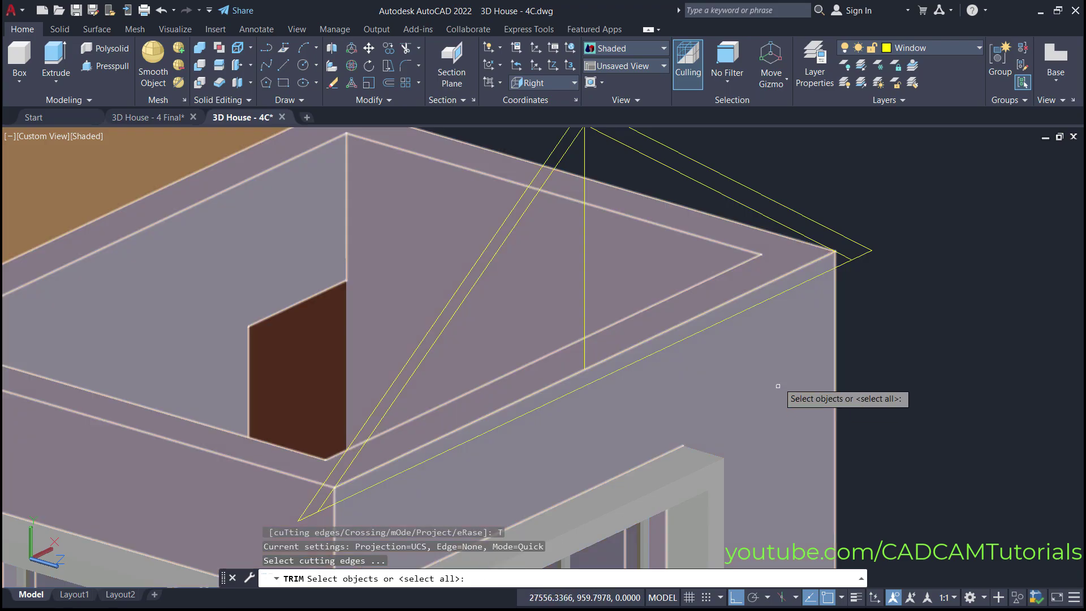
pyautogui.click(787, 227)
pyautogui.click(383, 412)
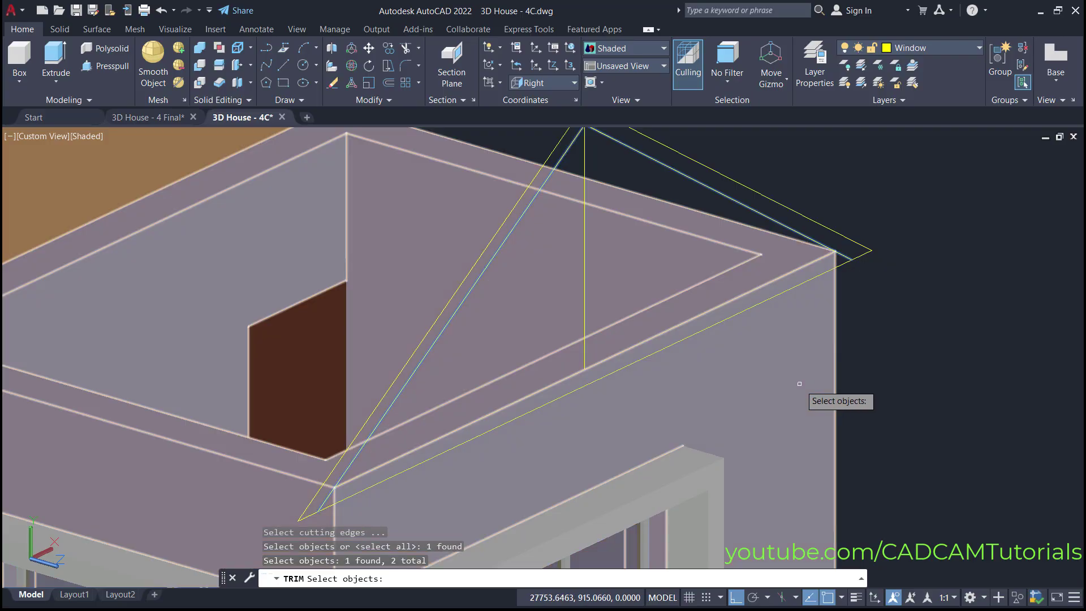
pyautogui.press('Return')
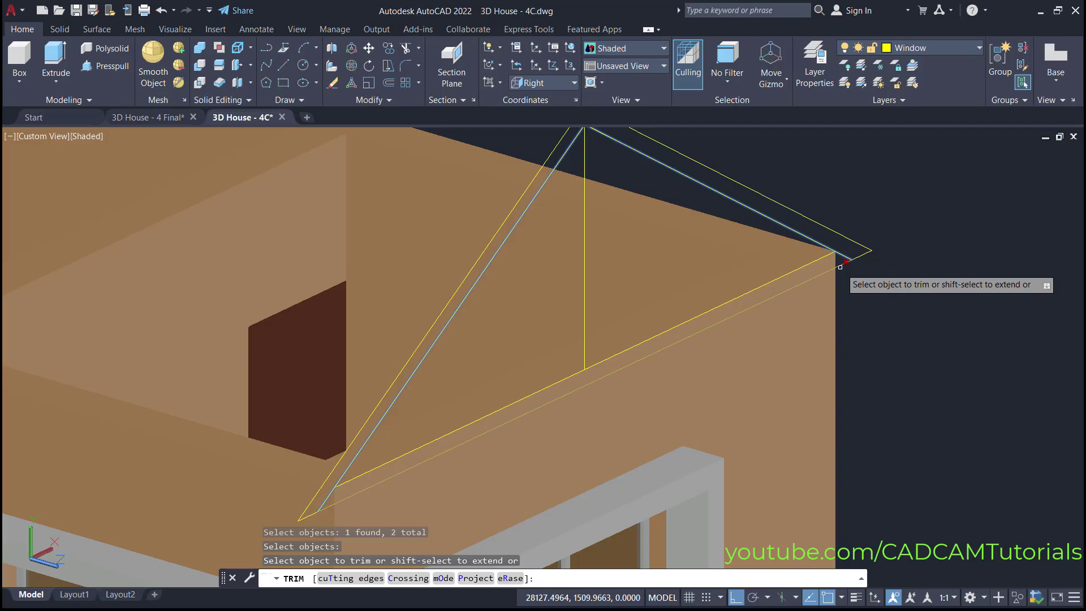
pyautogui.click(840, 267)
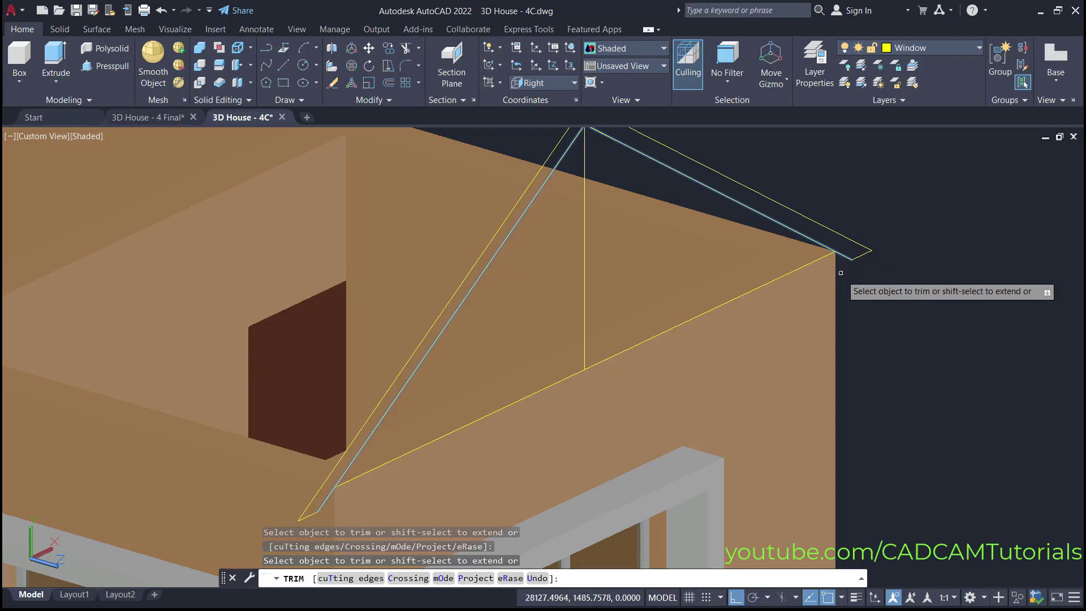
pyautogui.press('Return')
pyautogui.scroll(-2, 859, 297)
pyautogui.moveTo(887, 317); pyautogui.dragTo(863, 354, button='middle')
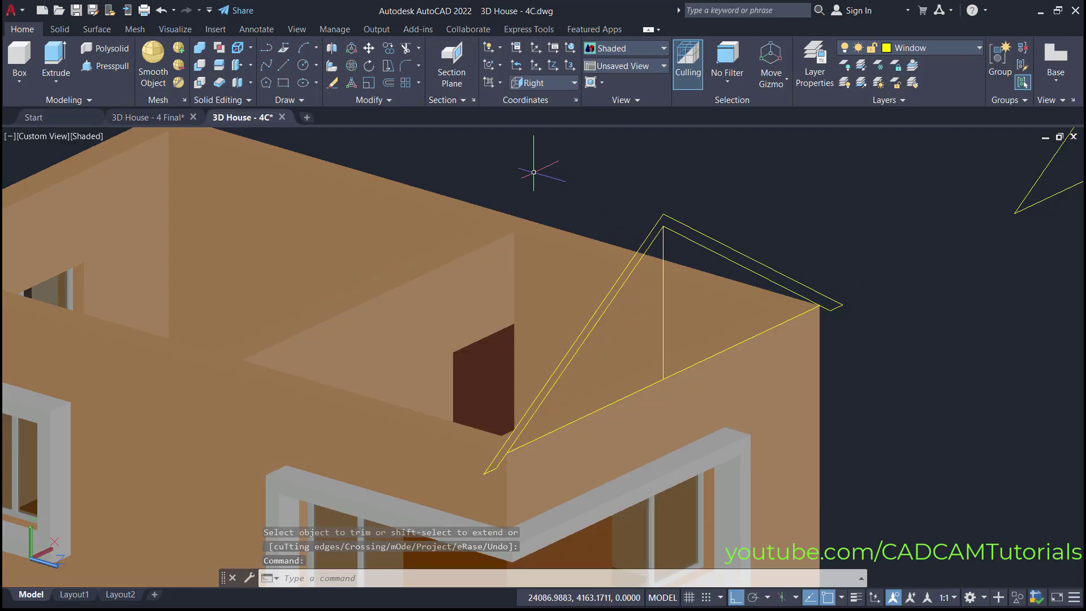
# Join the window-selected rafter lines plus the inner left line into one polyline.
pyautogui.click(371, 103)
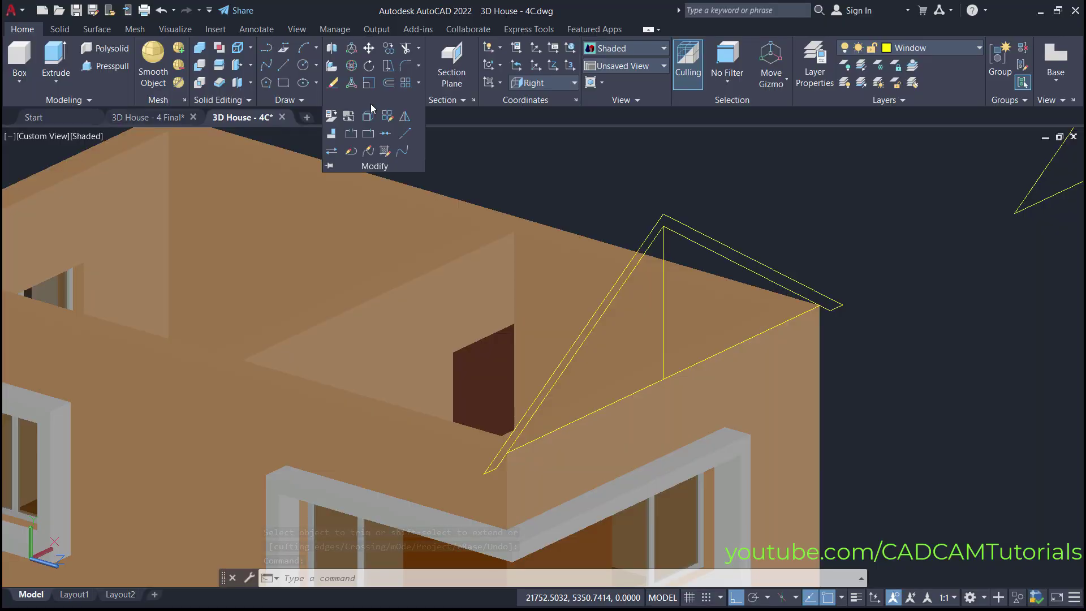
pyautogui.click(385, 134)
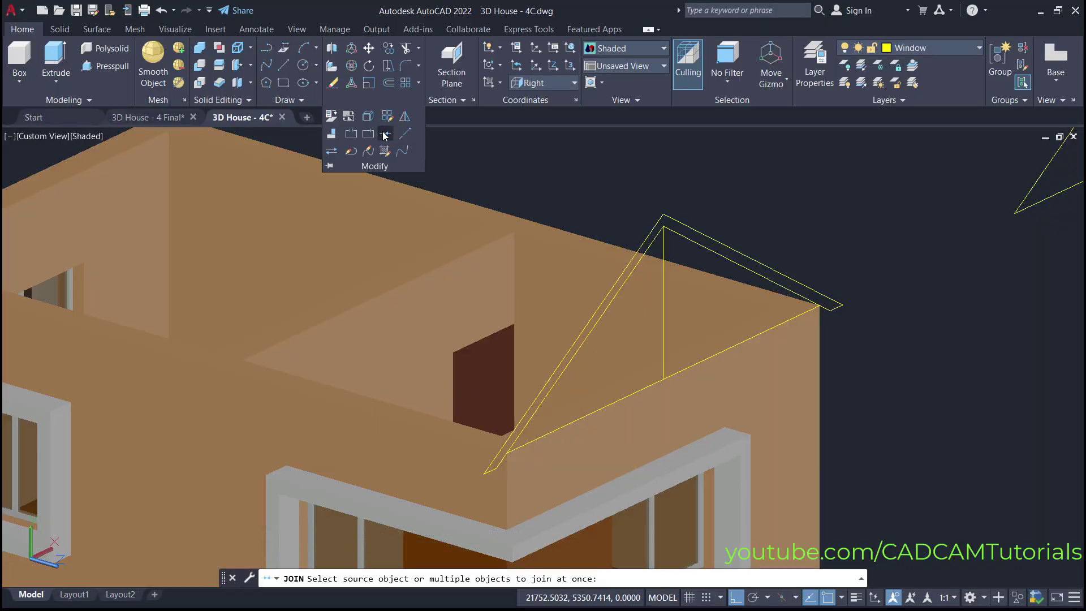
pyautogui.click(695, 194)
pyautogui.click(652, 244)
pyautogui.click(652, 244)
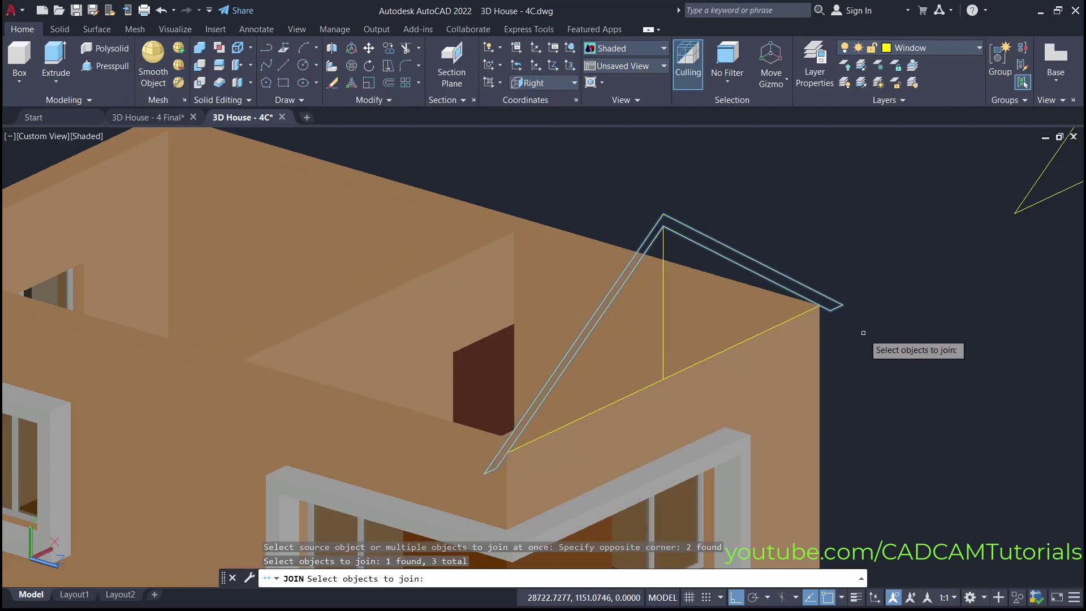
pyautogui.press('Return')
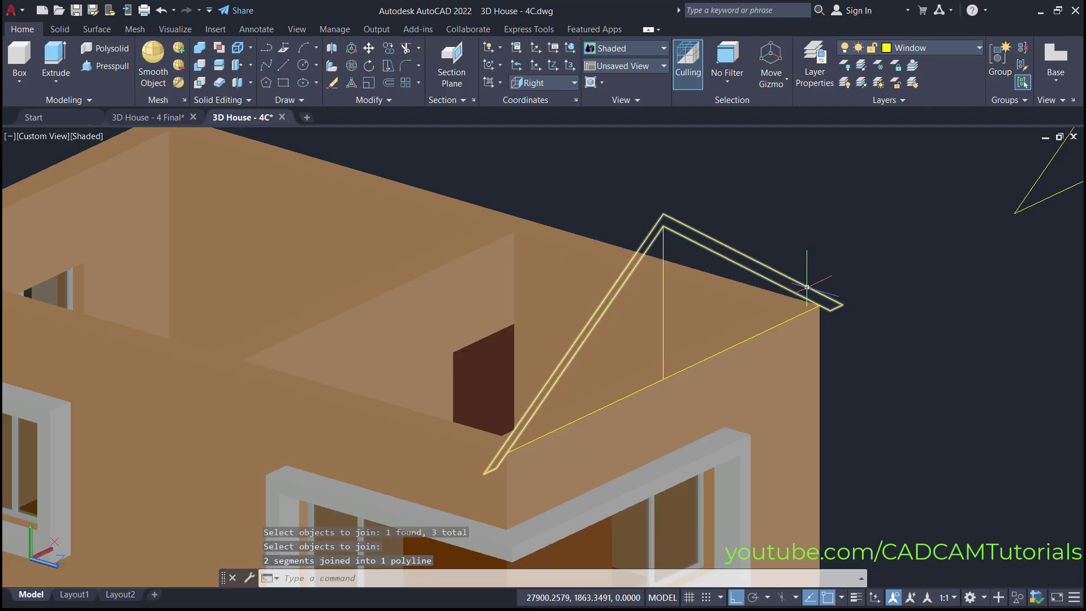
pyautogui.moveTo(806, 287)
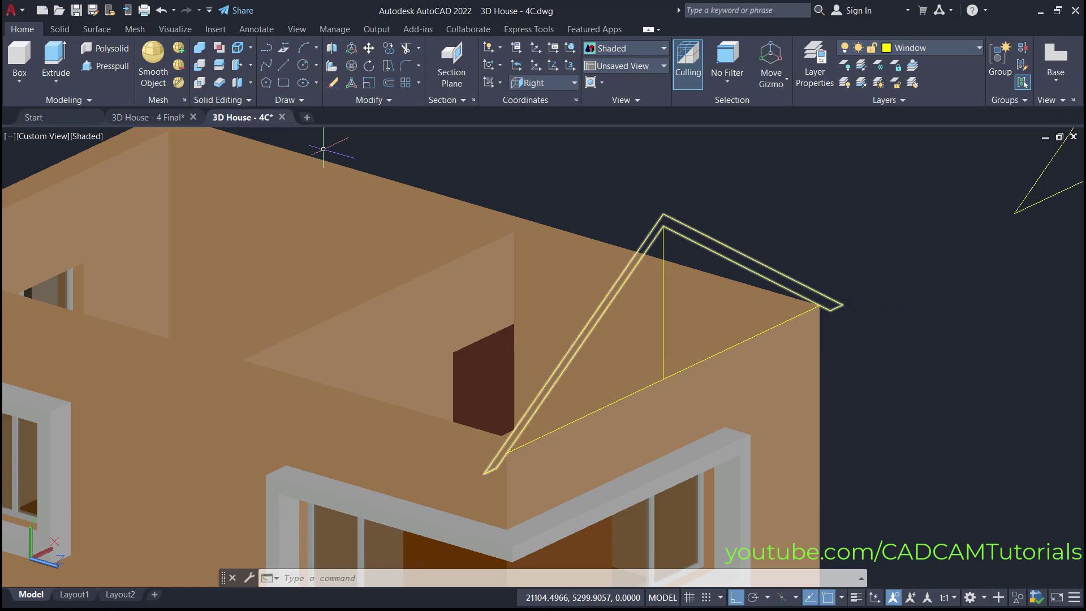
# Extrude the joined rafter profile 7600 along the house into a solid pitched roof.
pyautogui.click(56, 59)
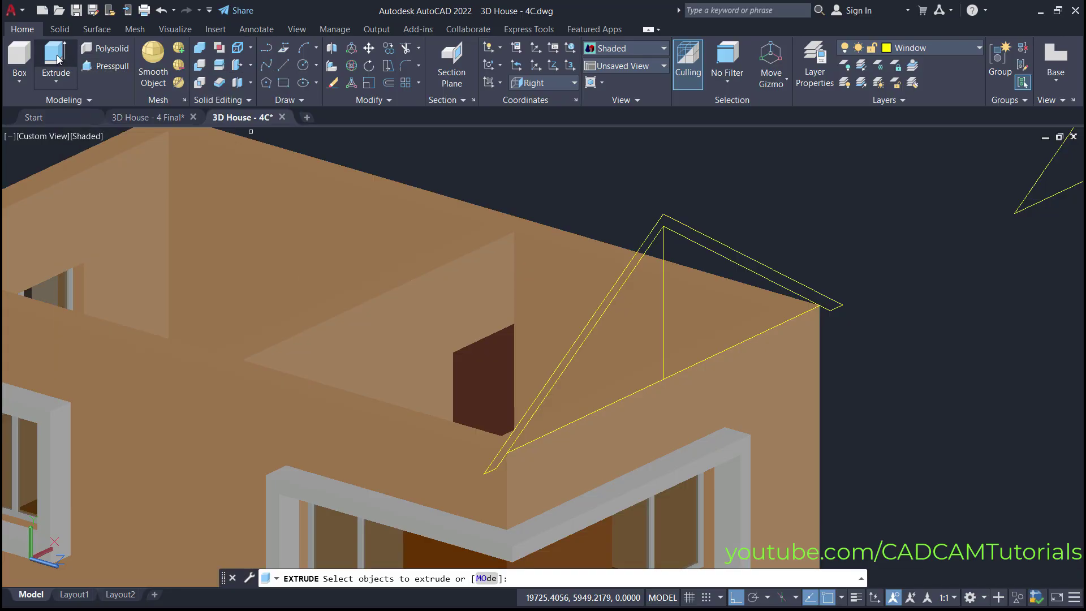
pyautogui.click(729, 248)
pyautogui.press('Return')
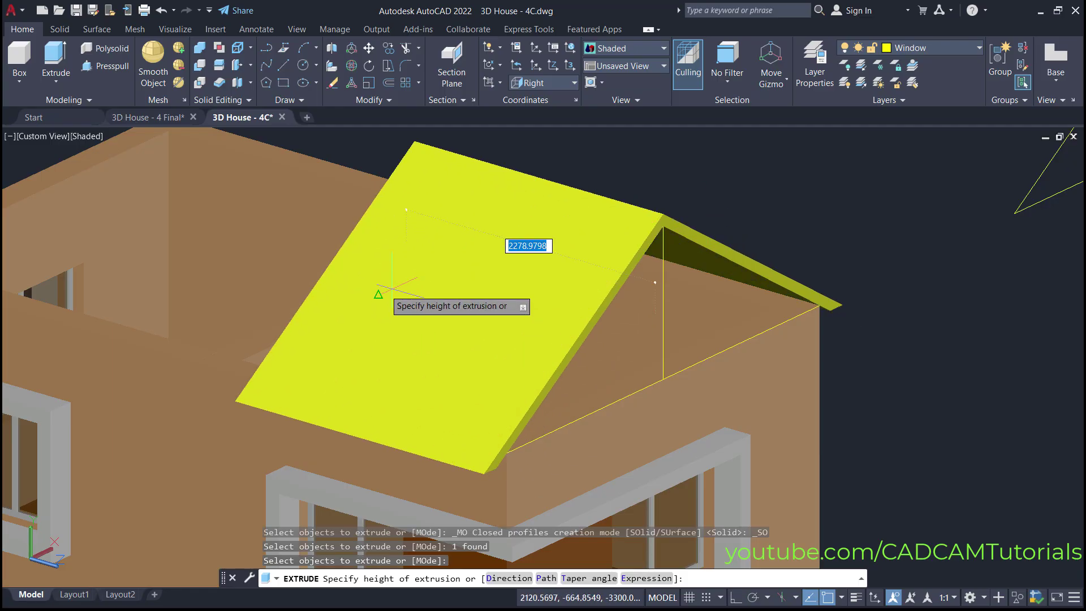
pyautogui.moveTo(306, 292); pyautogui.dragTo(357, 318, button='middle')
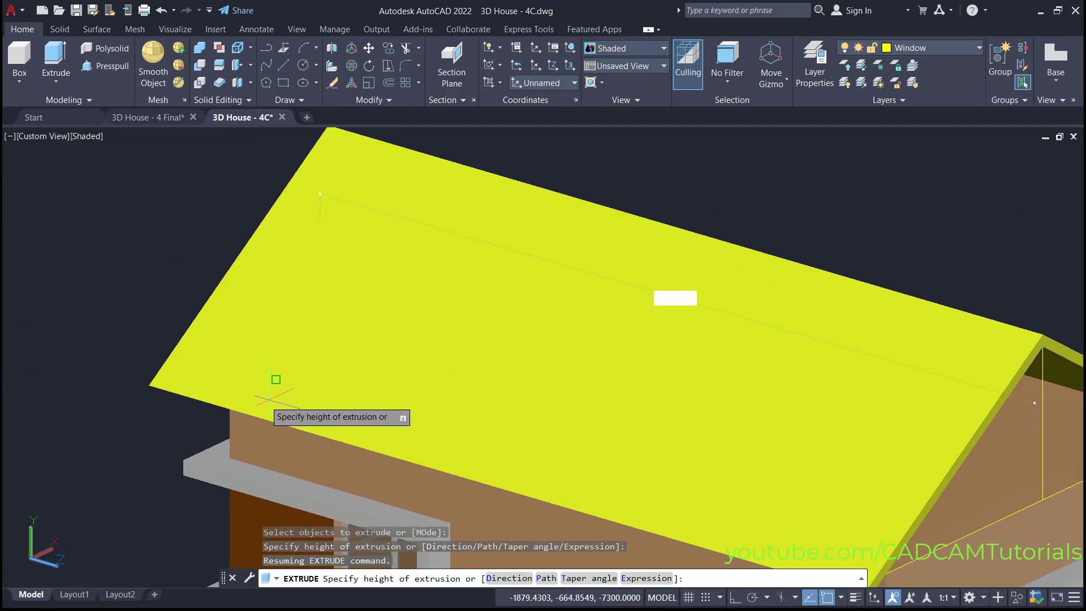
pyautogui.scroll(-4, 229, 381)
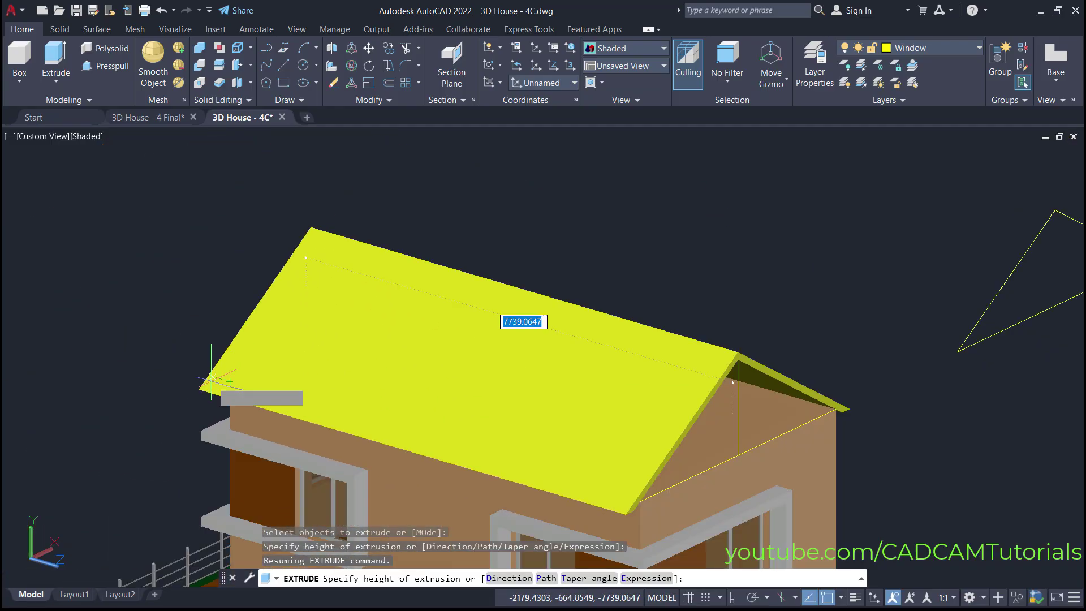
pyautogui.keyDown('shift'); pyautogui.moveTo(229, 381); pyautogui.dragTo(367, 340, button='middle'); pyautogui.keyUp('shift')
pyautogui.scroll(5, 373, 440)
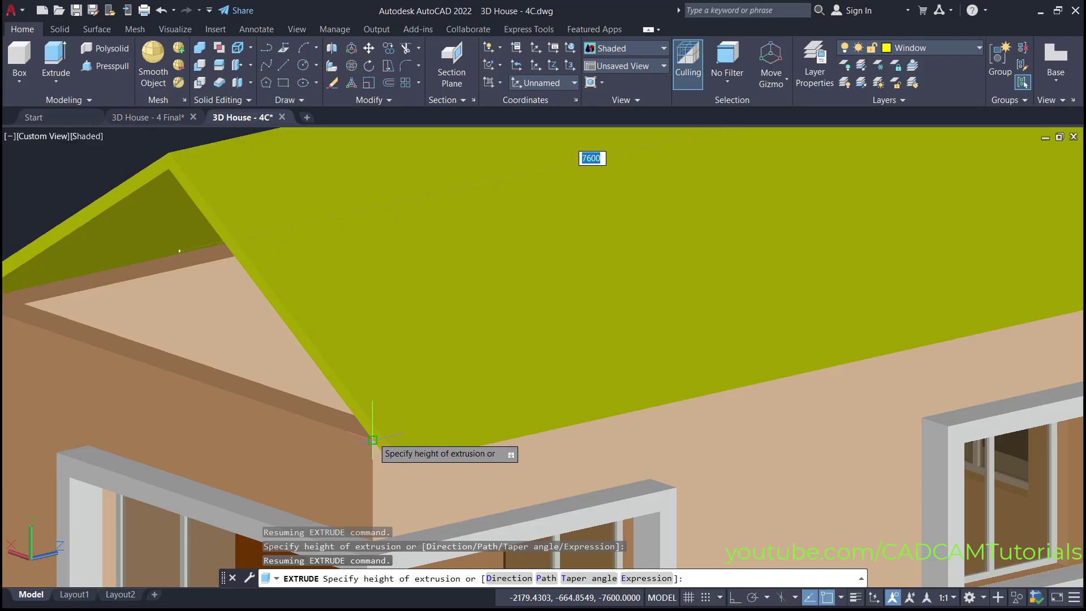
pyautogui.press('Return')
pyautogui.scroll(-5, 372, 440)
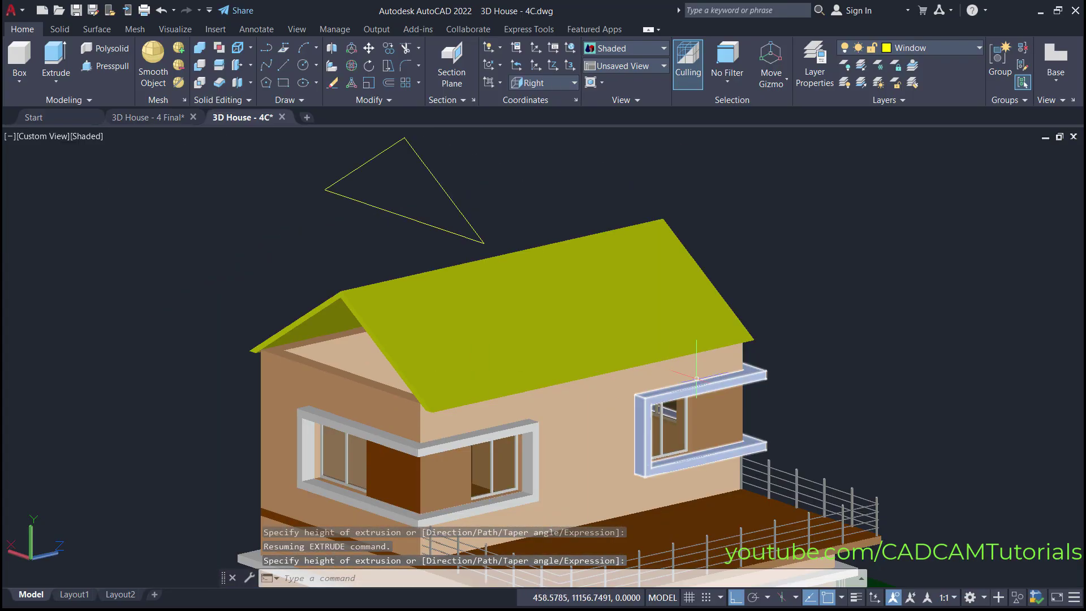
pyautogui.keyDown('shift'); pyautogui.moveTo(759, 389); pyautogui.dragTo(505, 498, button='middle'); pyautogui.keyUp('shift')
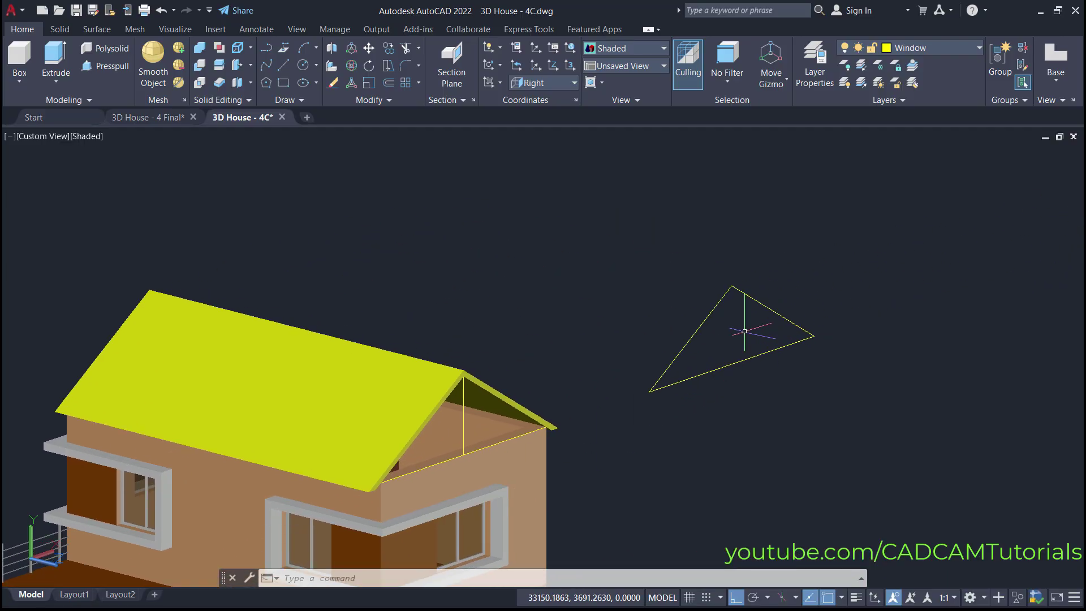
# Extrude the loose triangle outline beside the house 300 units into a triangular wedge.
pyautogui.scroll(2, 766, 334)
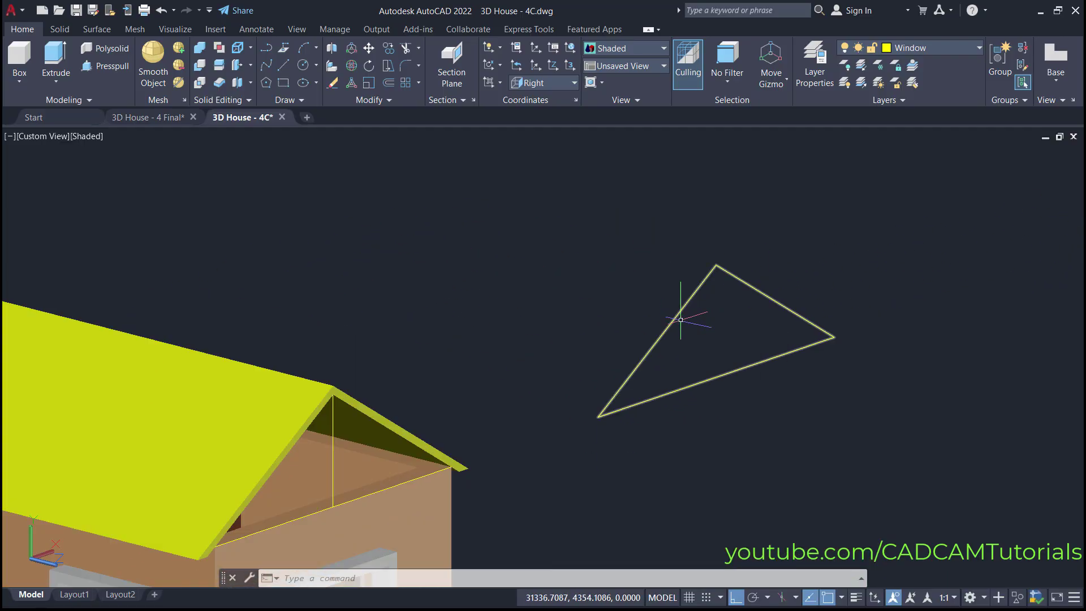
pyautogui.click(61, 59)
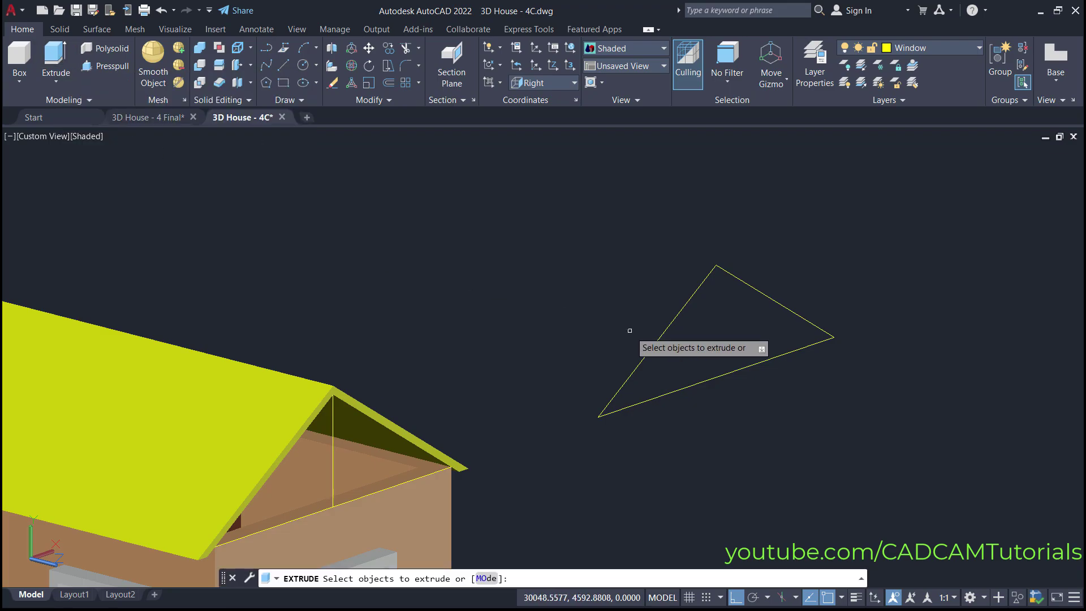
pyautogui.click(653, 345)
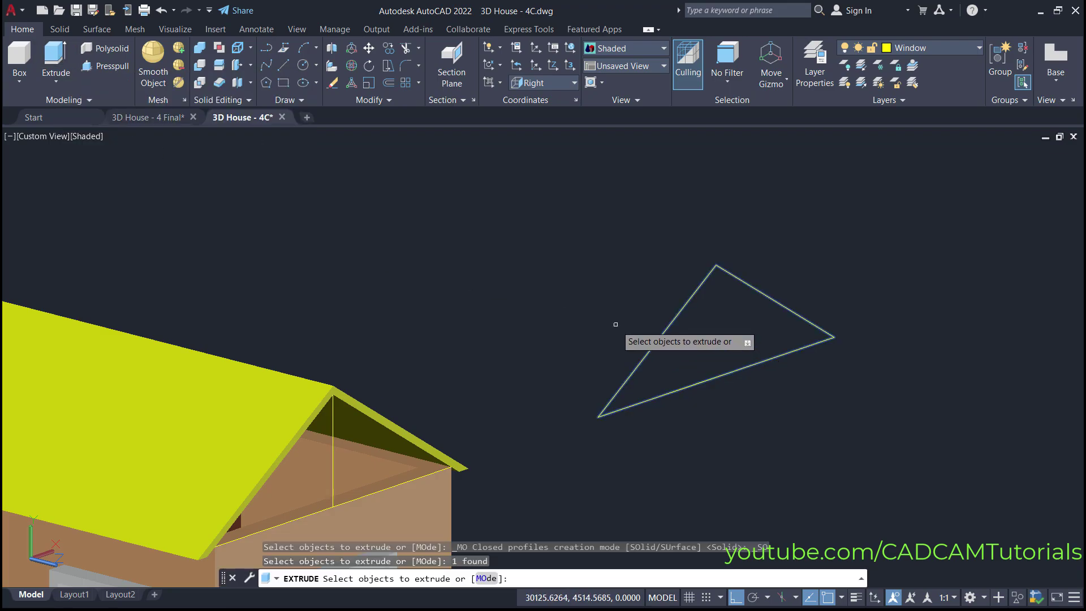
pyautogui.press('Return')
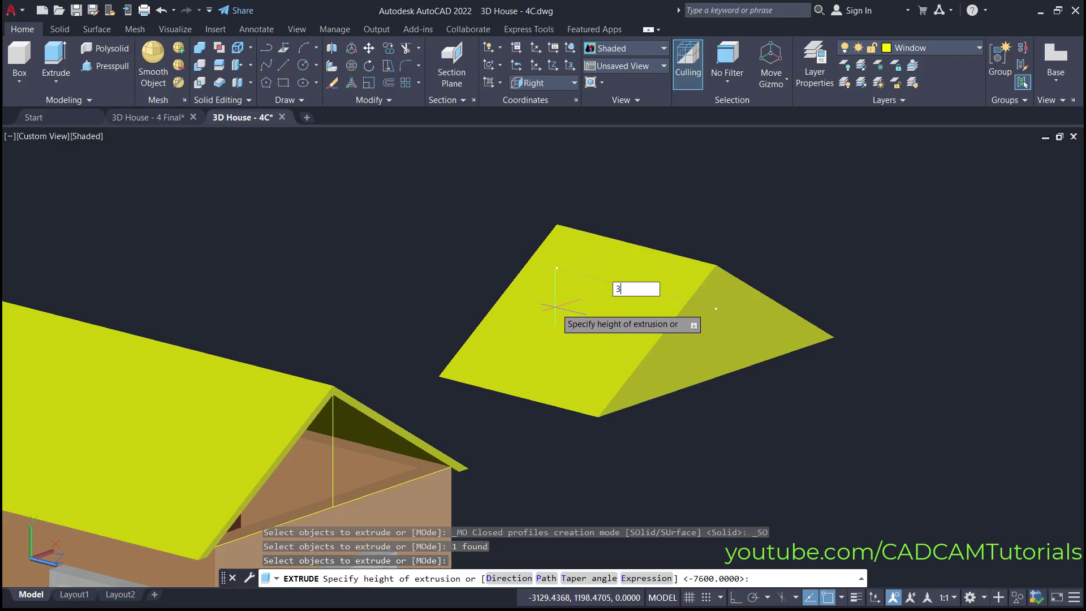
pyautogui.press('Return')
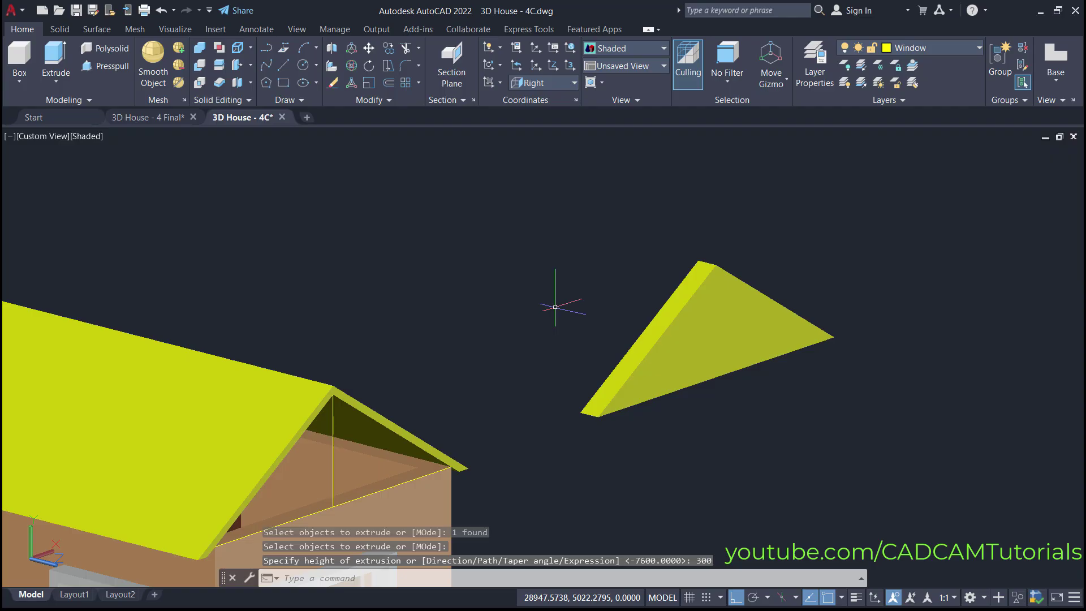
pyautogui.moveTo(606, 399); pyautogui.dragTo(643, 349, button='middle')
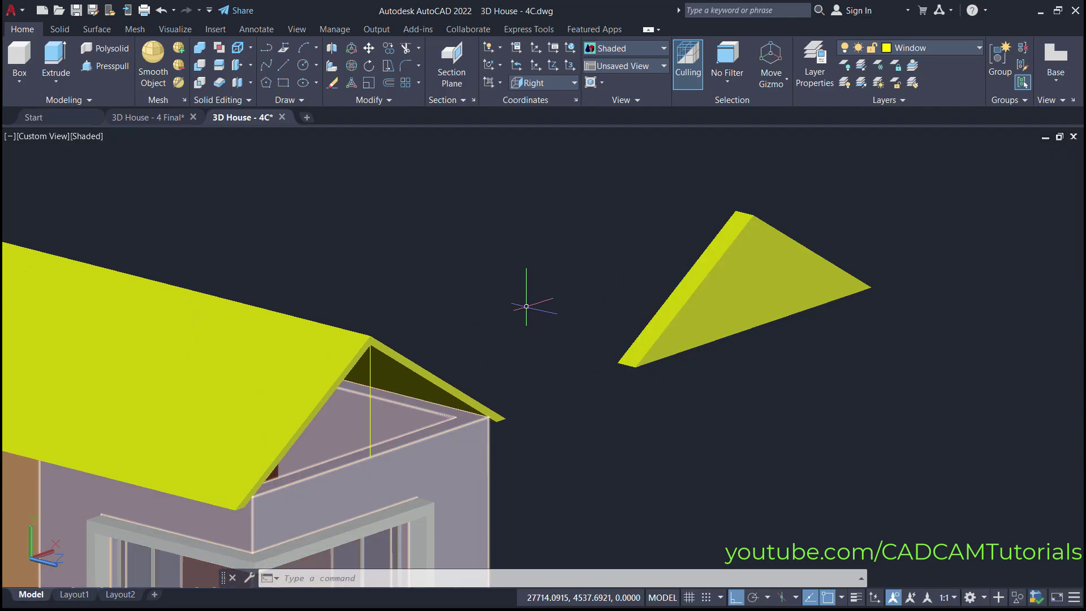
# Copy the triangular wedge from its lower corner to the roof's eave corner, closing one gable end.
pyautogui.click(387, 50)
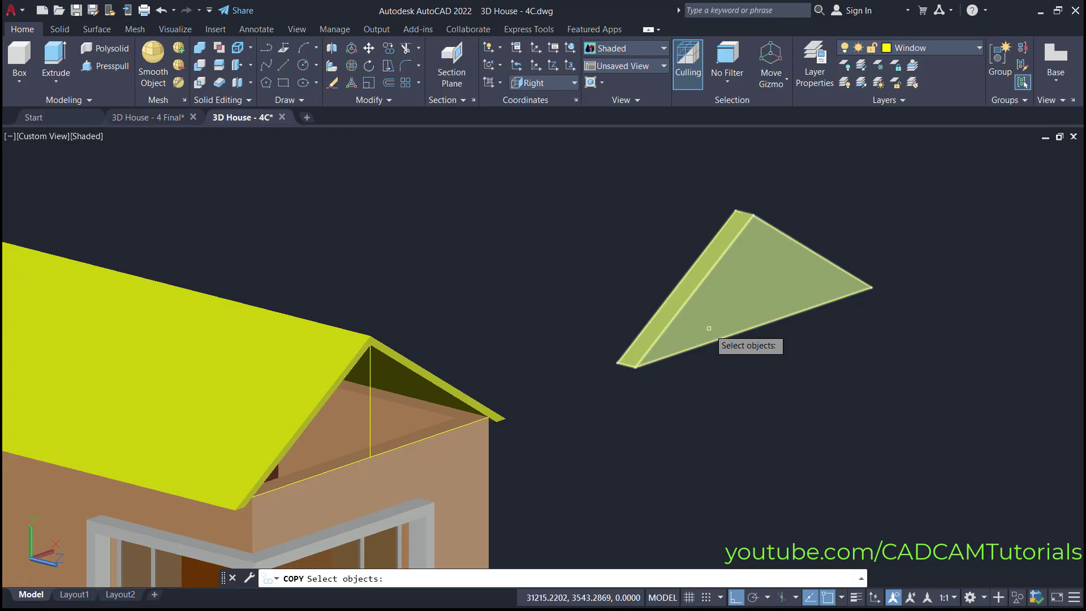
pyautogui.click(679, 310)
pyautogui.press('Return')
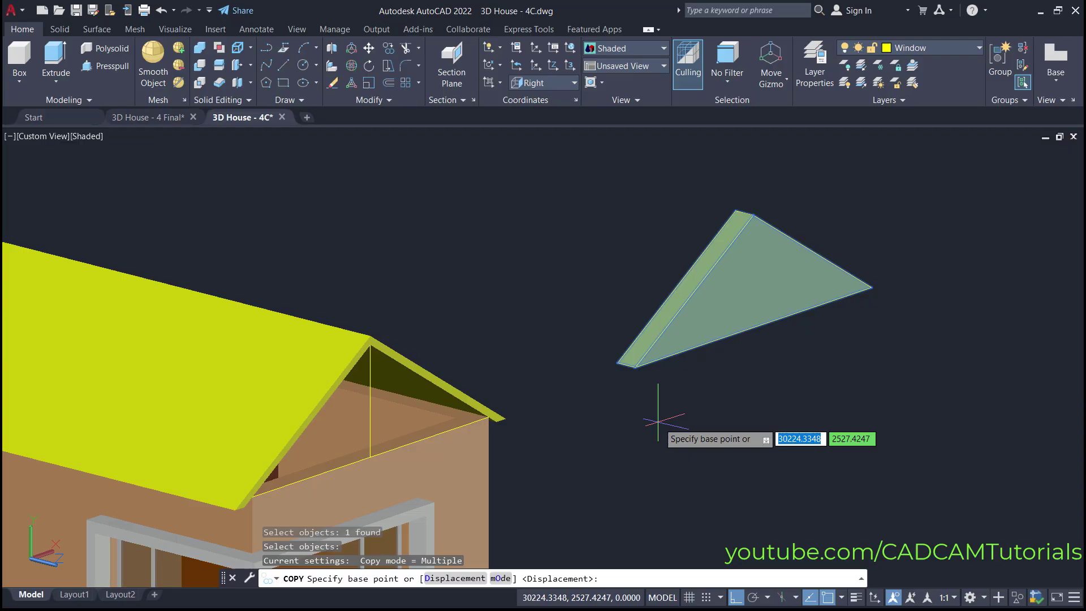
pyautogui.click(635, 366)
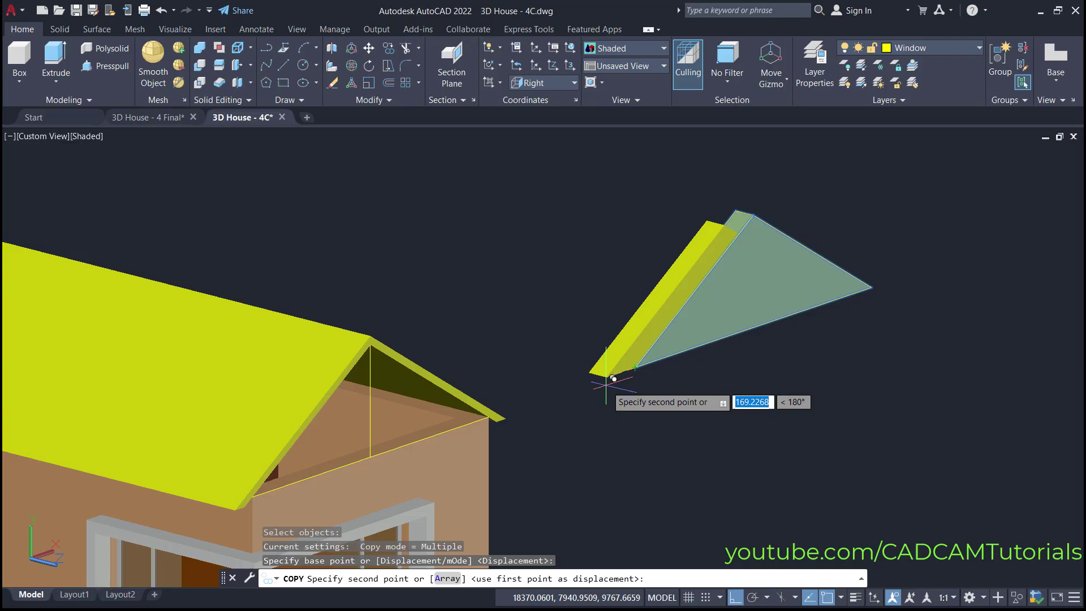
pyautogui.click(252, 497)
pyautogui.press('Return')
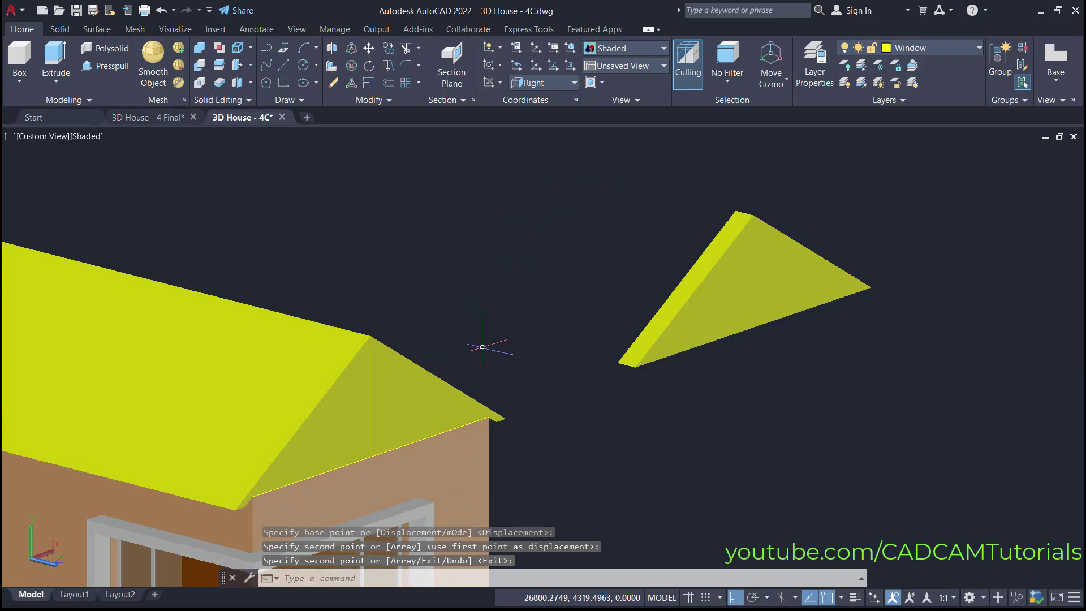
pyautogui.scroll(-5, 497, 335)
pyautogui.keyDown('shift'); pyautogui.moveTo(435, 341); pyautogui.dragTo(518, 351, button='middle'); pyautogui.keyUp('shift')
pyautogui.scroll(5, 364, 368)
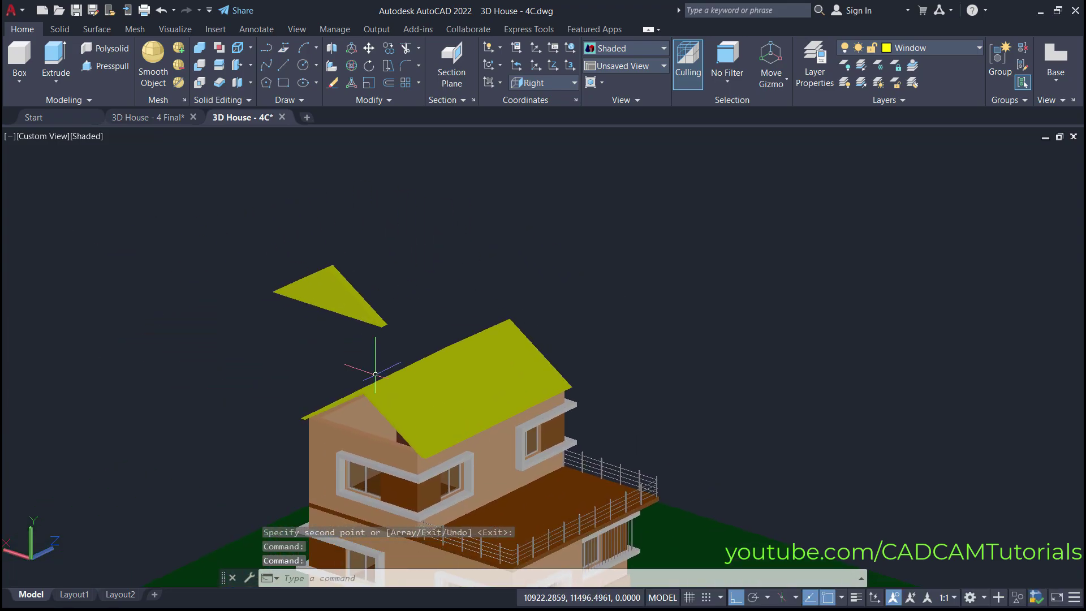
pyautogui.moveTo(350, 362); pyautogui.dragTo(423, 371, button='middle')
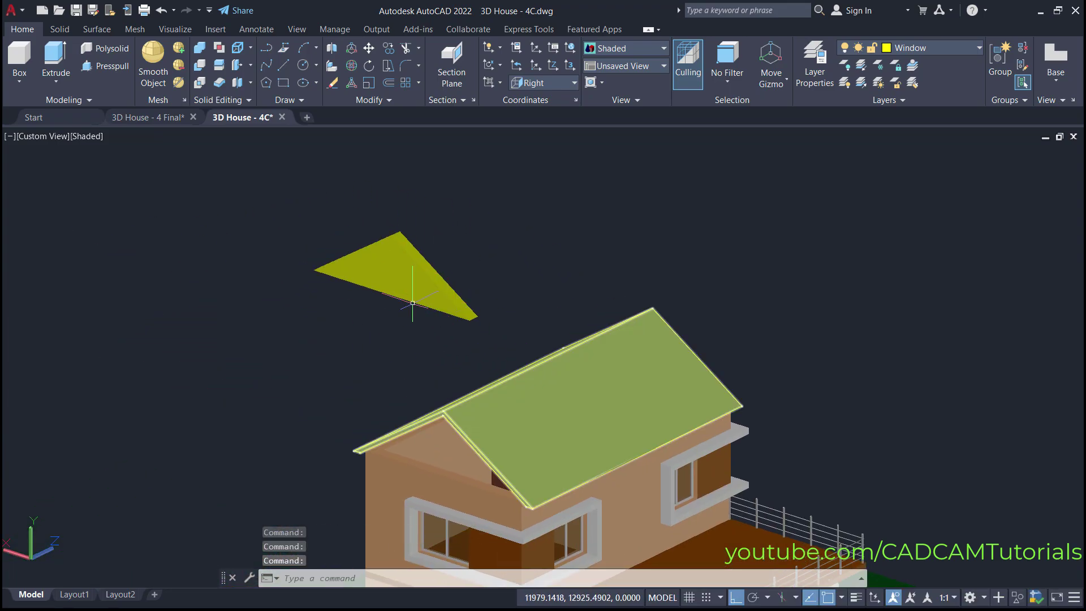
# Move the original triangular wedge from its lower endpoint onto the far gable's eave corner.
pyautogui.click(369, 49)
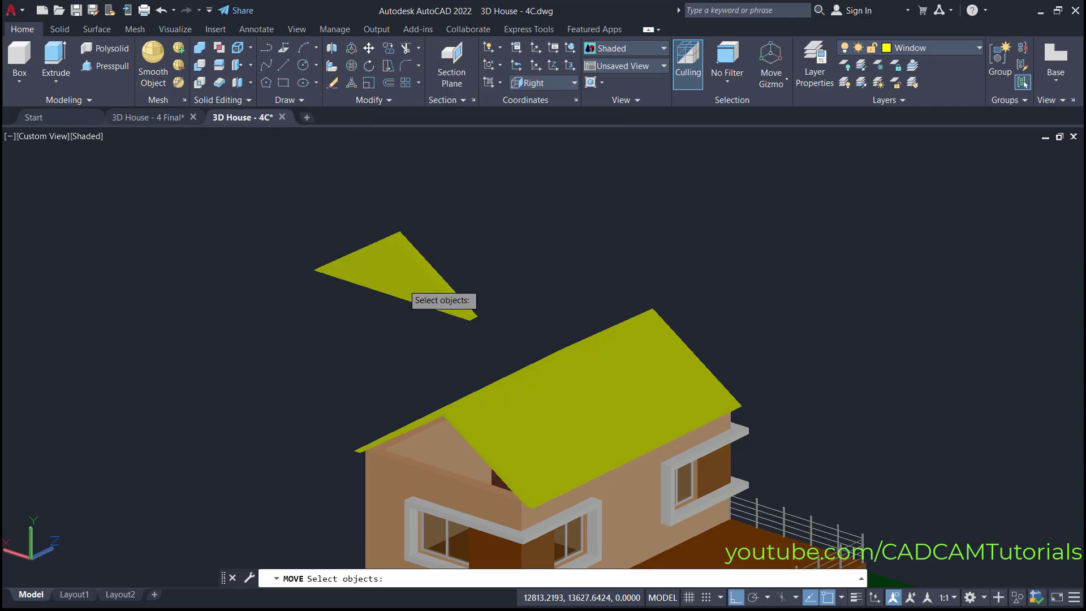
pyautogui.click(402, 284)
pyautogui.press('Return')
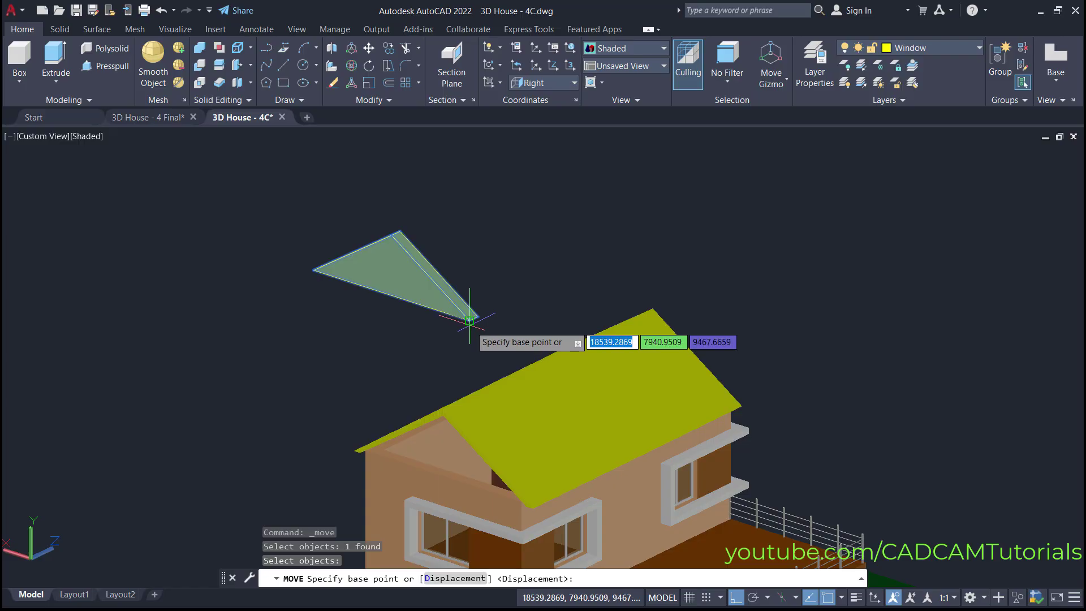
pyautogui.click(469, 321)
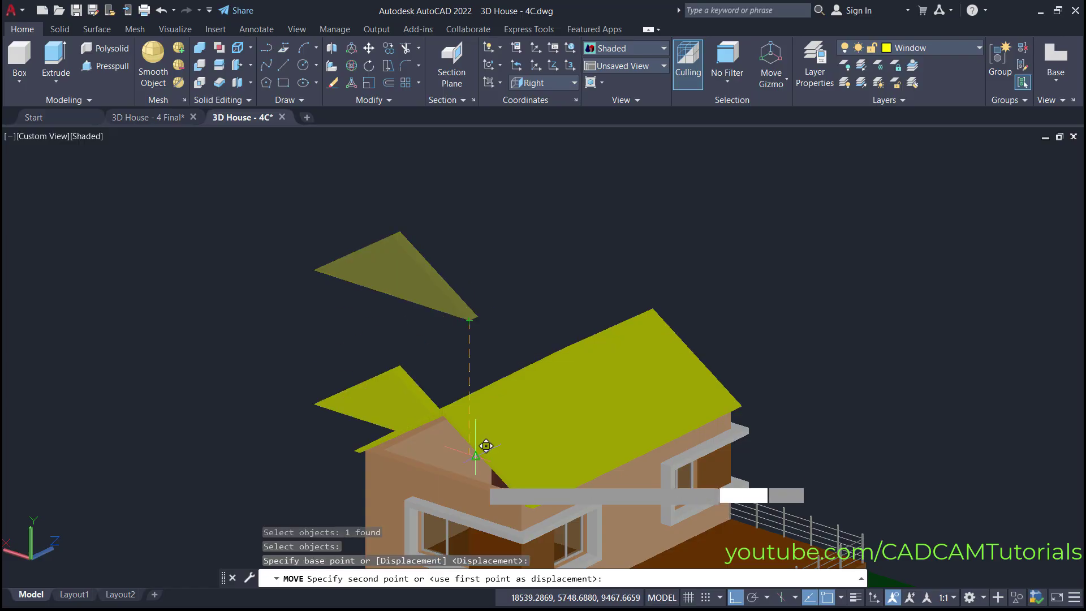
pyautogui.scroll(5, 510, 501)
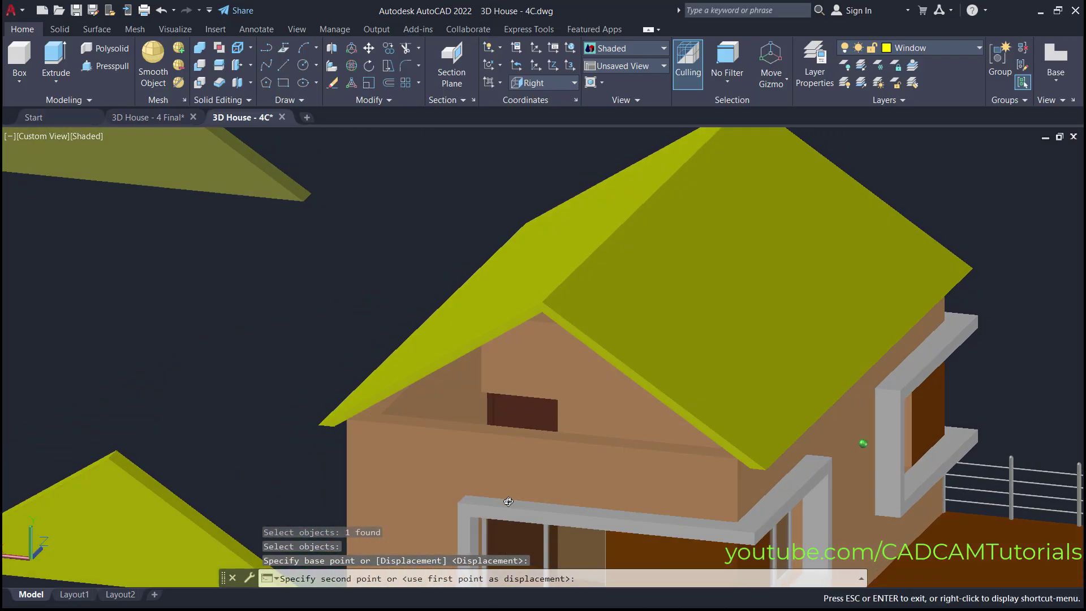
pyautogui.keyDown('shift'); pyautogui.moveTo(508, 502); pyautogui.dragTo(520, 487, button='middle'); pyautogui.keyUp('shift')
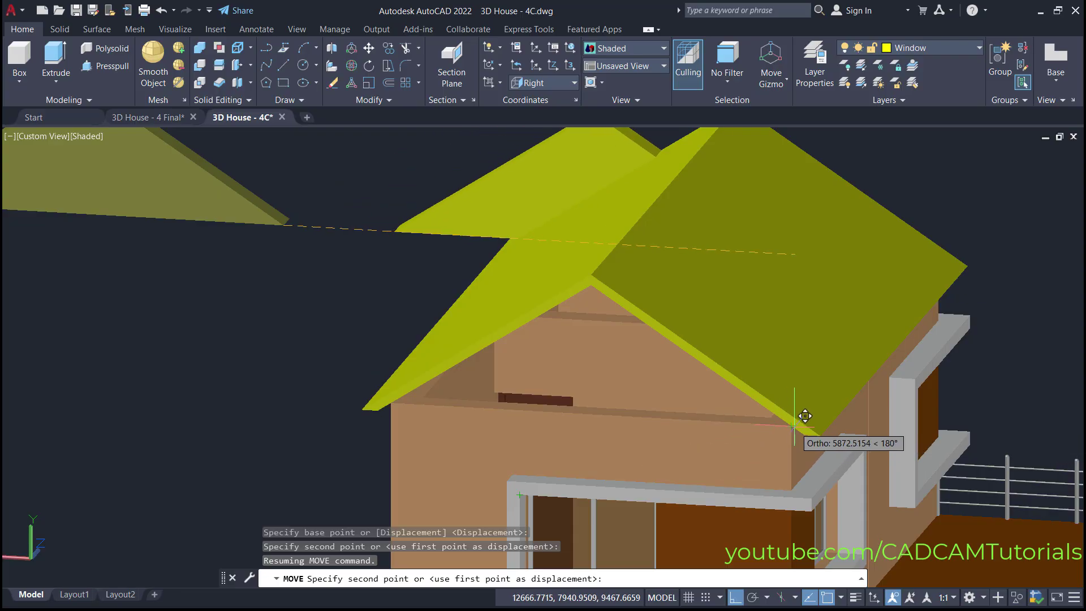
pyautogui.scroll(3, 797, 418)
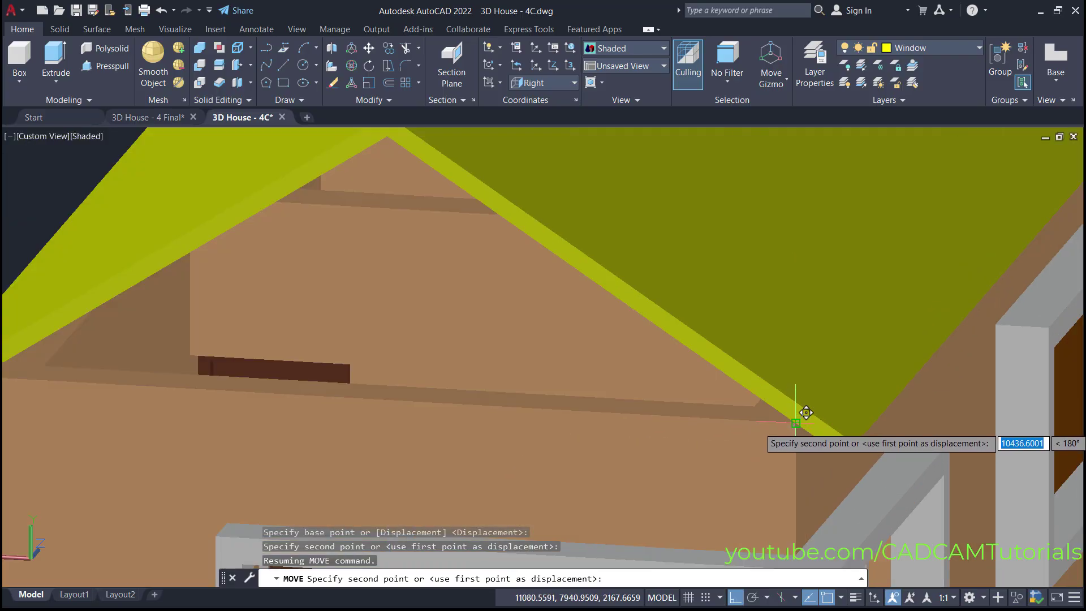
pyautogui.click(806, 412)
pyautogui.scroll(-5, 570, 409)
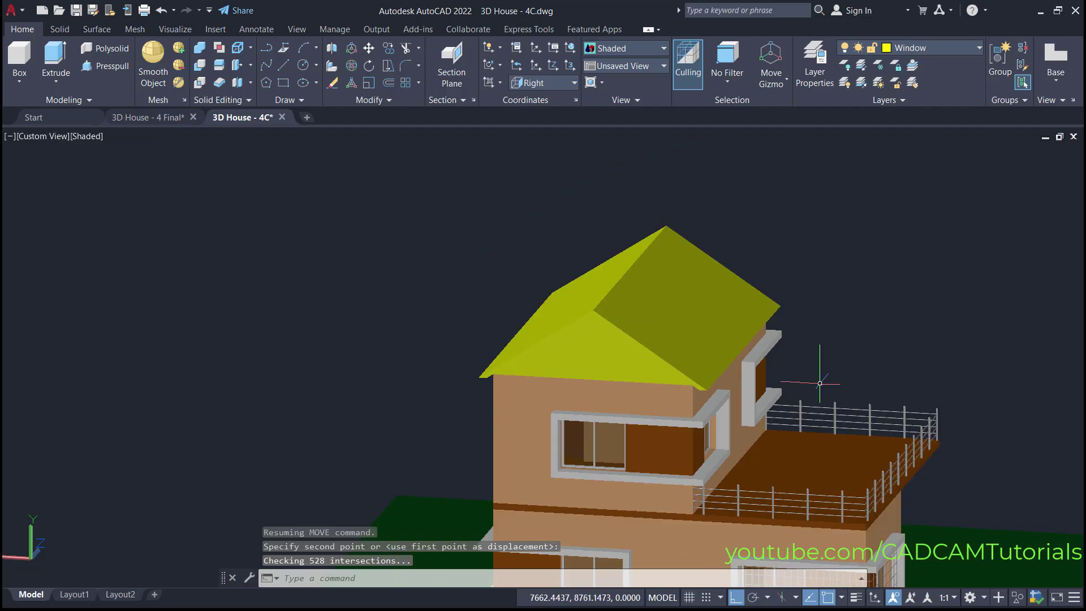
pyautogui.keyDown('shift'); pyautogui.moveTo(570, 410); pyautogui.dragTo(569, 392, button='middle'); pyautogui.keyUp('shift')
pyautogui.moveTo(880, 357); pyautogui.dragTo(549, 399, button='middle')
pyautogui.scroll(2, 536, 433)
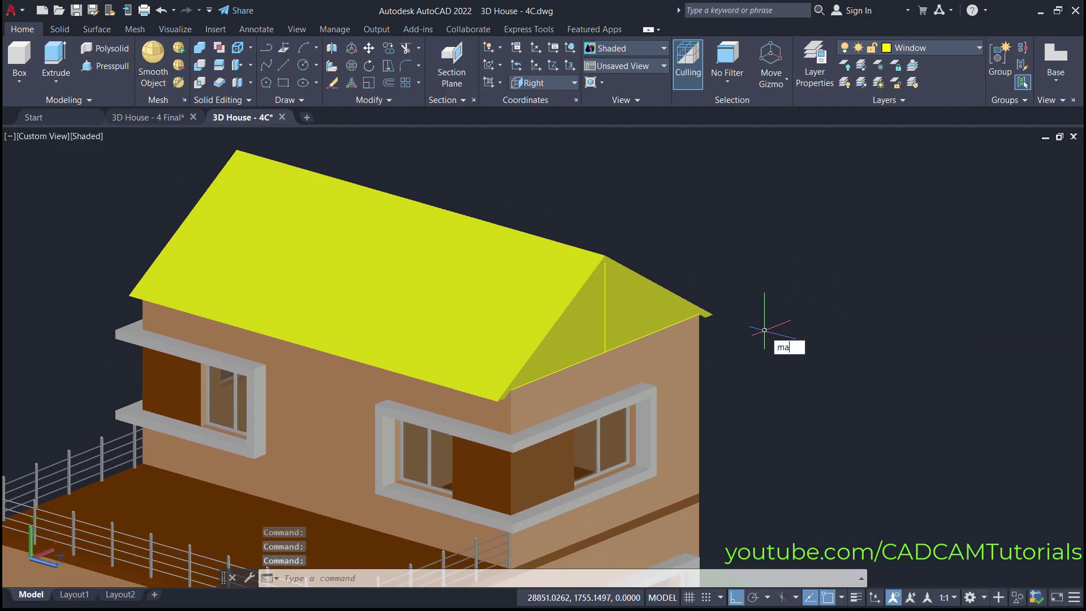
# Use MATCHPROP to give the roof the terrace floor's brown colour.
pyautogui.press('Return')
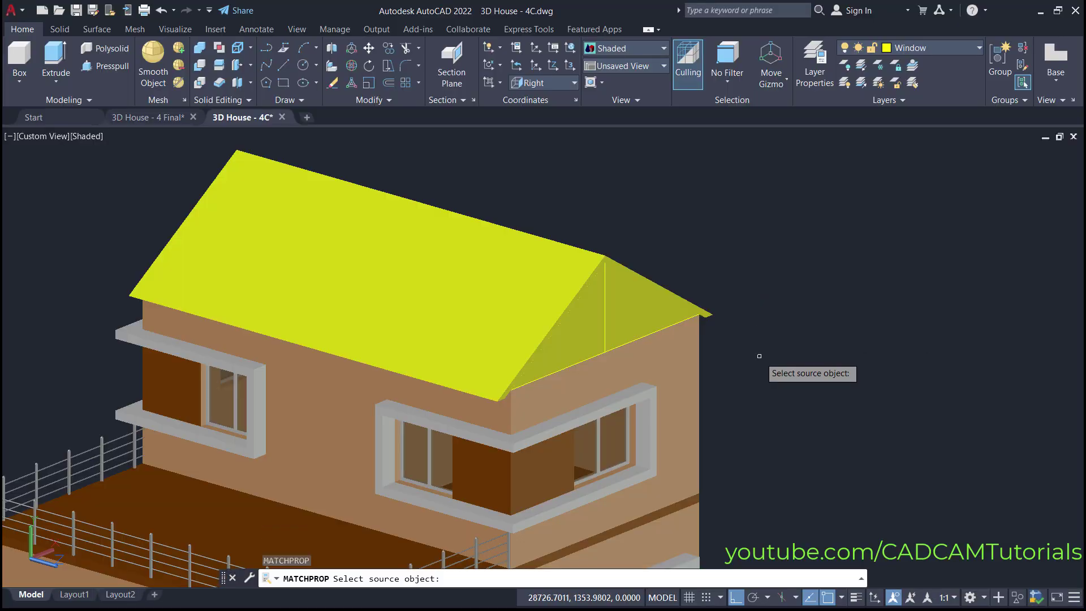
pyautogui.moveTo(759, 356); pyautogui.dragTo(783, 304, button='middle')
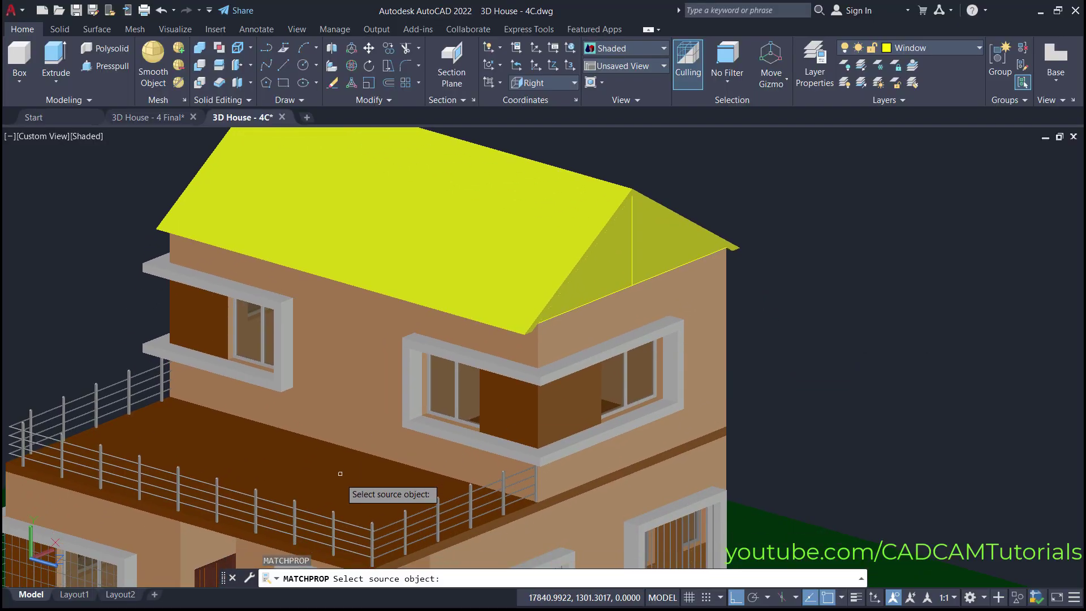
pyautogui.click(338, 487)
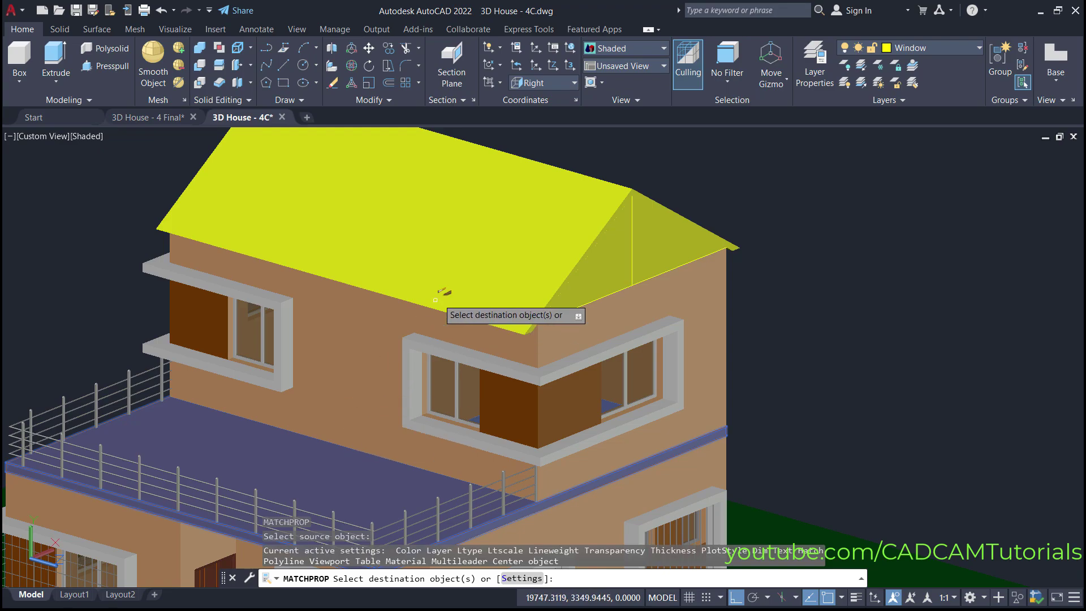
pyautogui.click(452, 276)
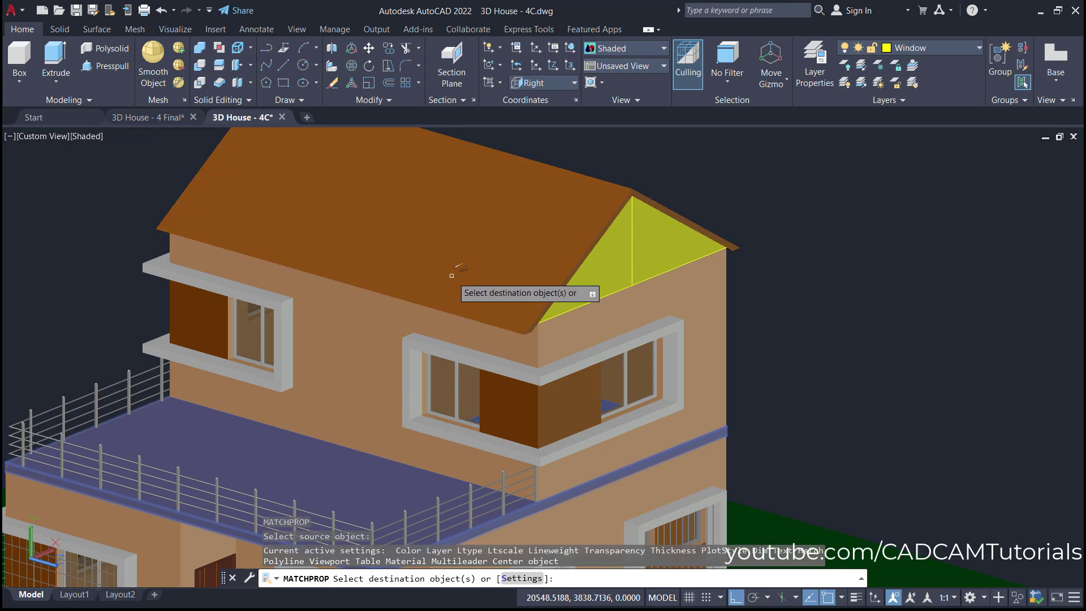
pyautogui.press('Return')
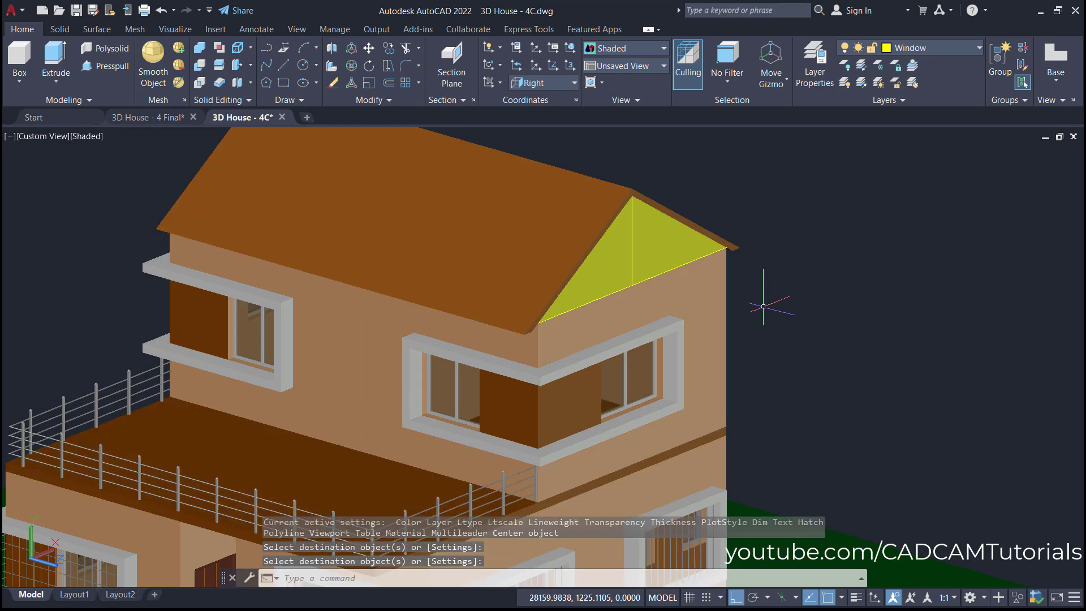
# Match the yellow gable triangle to the tan upper-floor wall's properties.
pyautogui.press('Return')
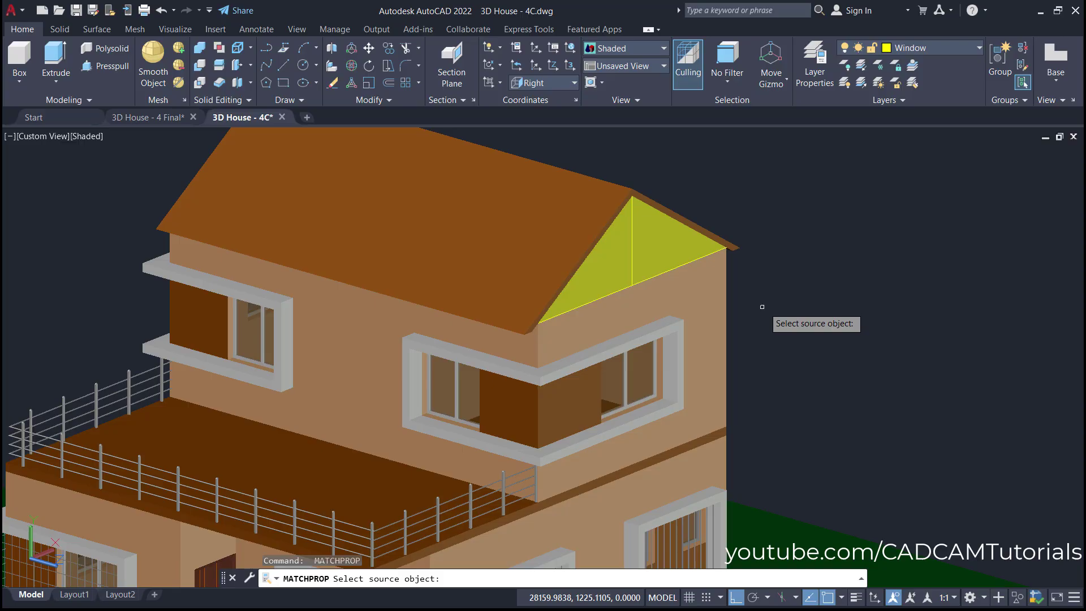
pyautogui.click(673, 301)
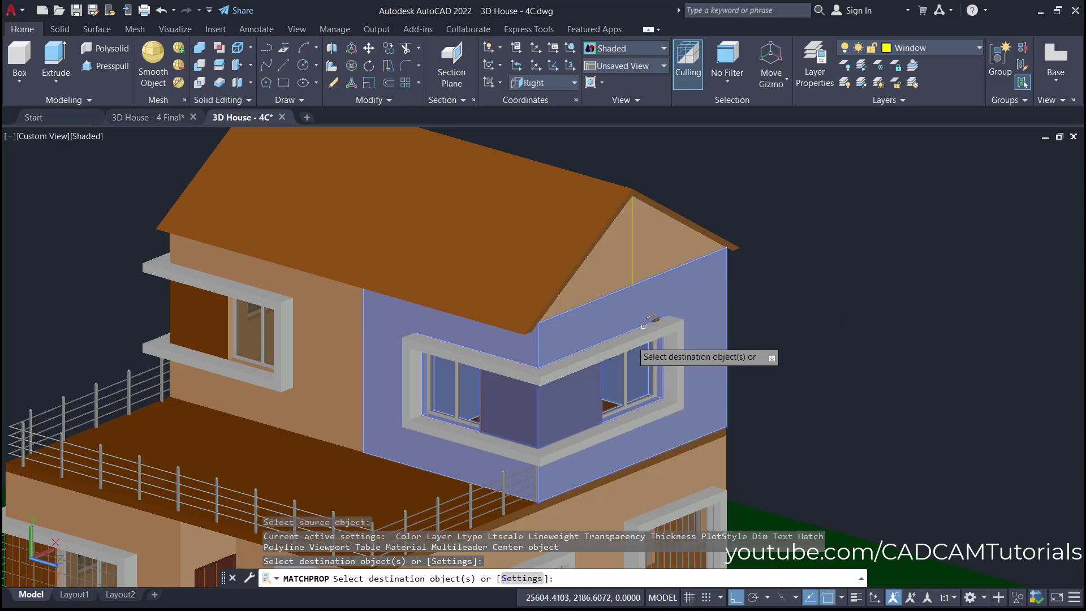
pyautogui.keyDown('shift'); pyautogui.moveTo(303, 333); pyautogui.dragTo(339, 249, button='middle'); pyautogui.keyUp('shift')
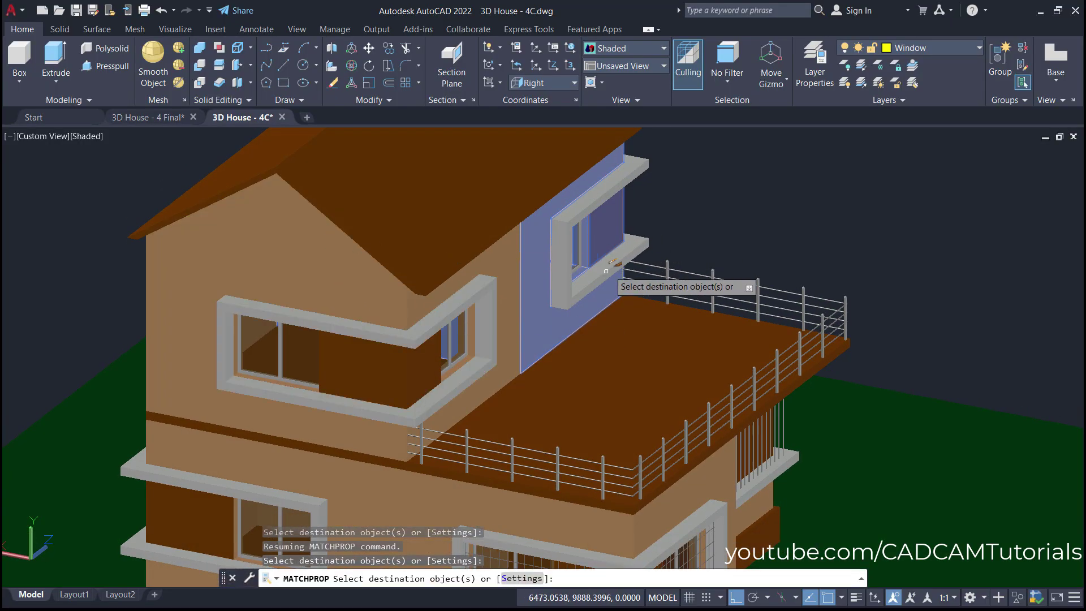
pyautogui.press('Return')
pyautogui.scroll(-2, 667, 285)
pyautogui.moveTo(343, 257); pyautogui.dragTo(295, 307, button='middle')
pyautogui.scroll(6, 279, 274)
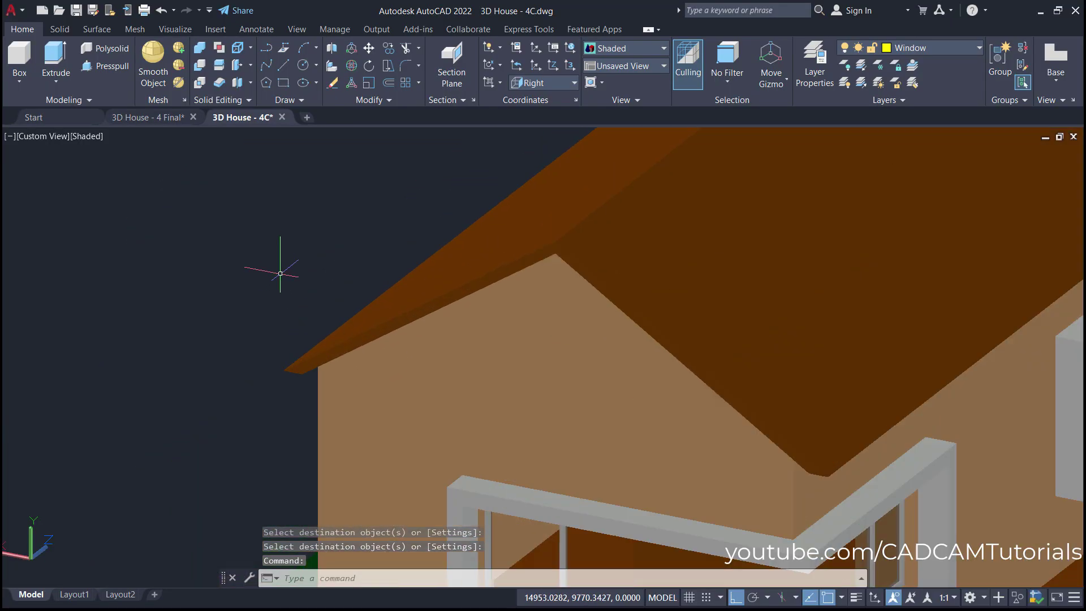
pyautogui.keyDown('shift'); pyautogui.moveTo(605, 427); pyautogui.dragTo(493, 367, button='middle'); pyautogui.keyUp('shift')
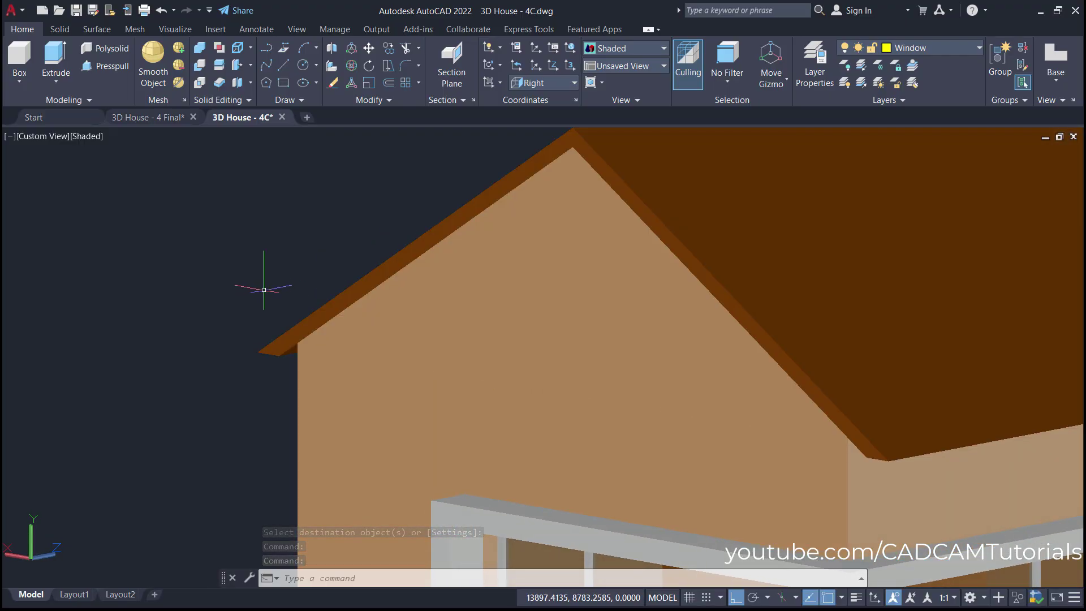
# Press-pull the roof edge band at the first gable end outward by 200.
pyautogui.click(107, 67)
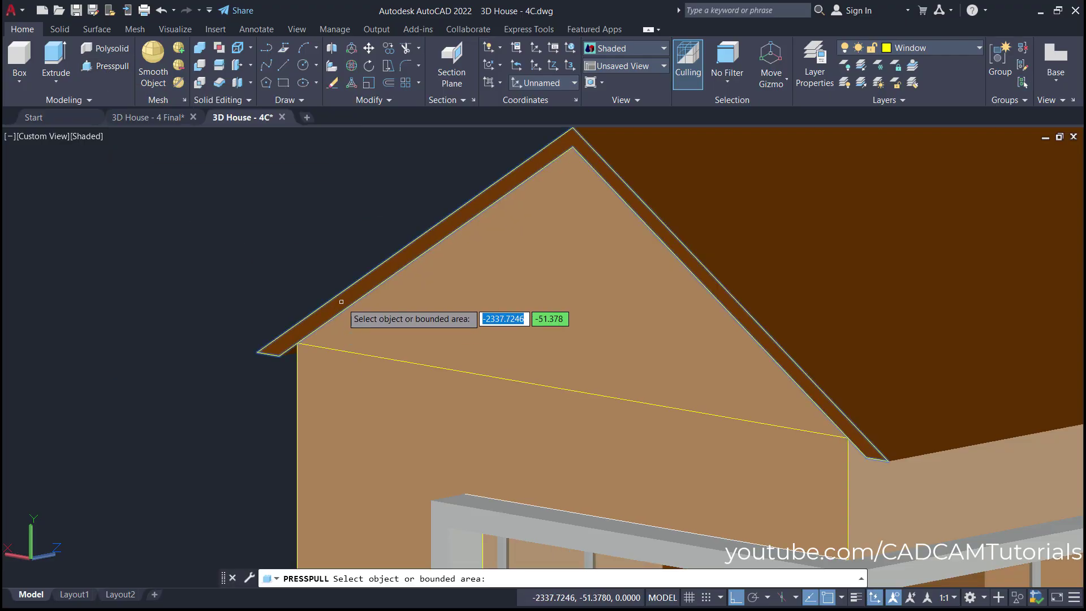
pyautogui.click(337, 309)
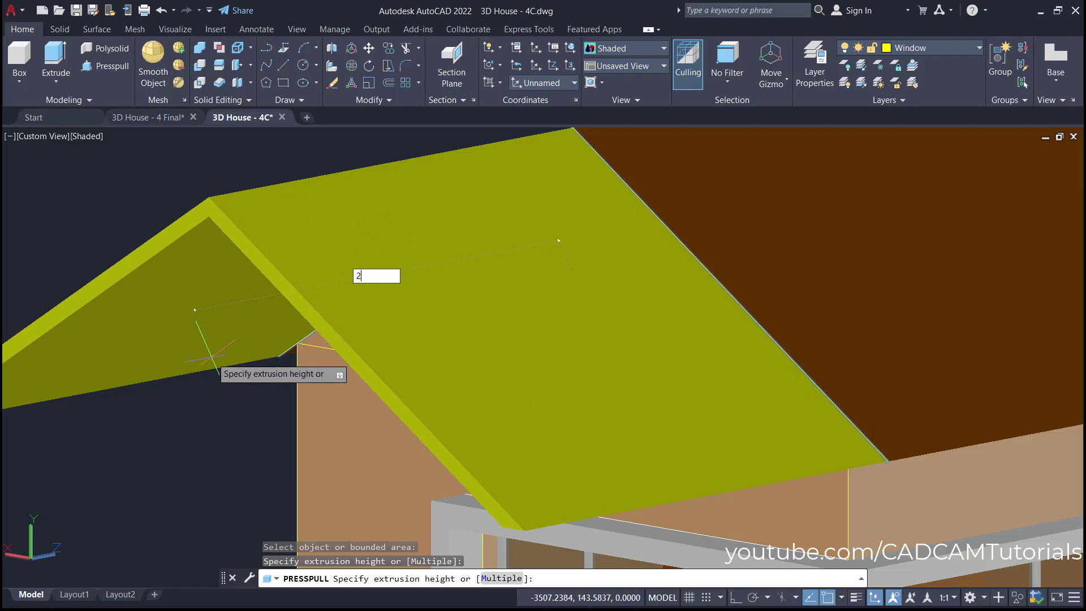
pyautogui.write('200')
pyautogui.press('Return')
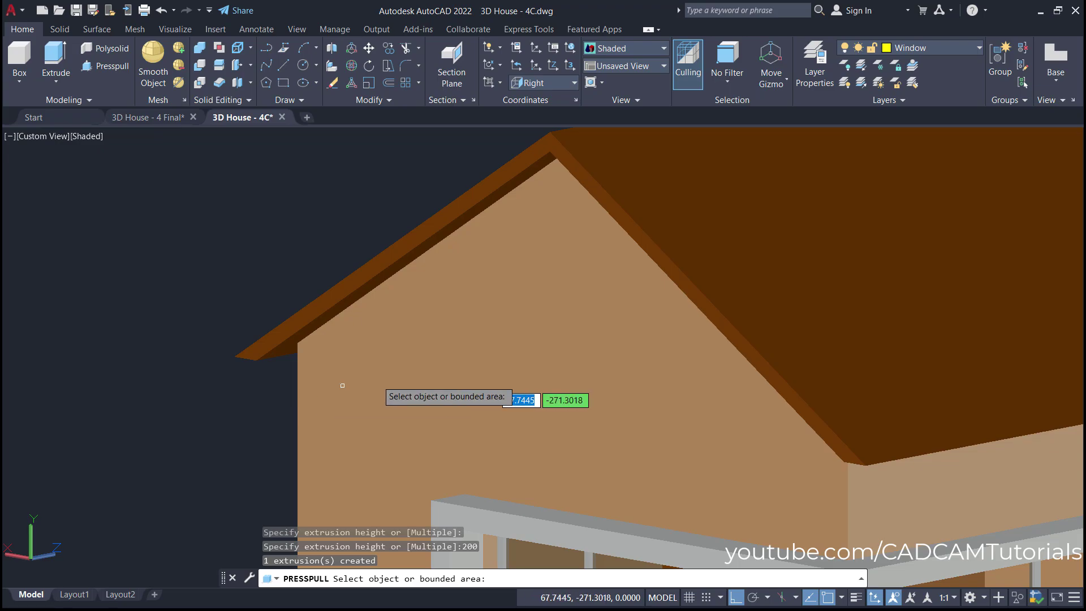
# Press-pull the opposite gable's roof edge band outward by 200 as well.
pyautogui.scroll(2, 383, 320)
pyautogui.keyDown('shift'); pyautogui.moveTo(478, 331); pyautogui.dragTo(427, 318, button='middle'); pyautogui.keyUp('shift')
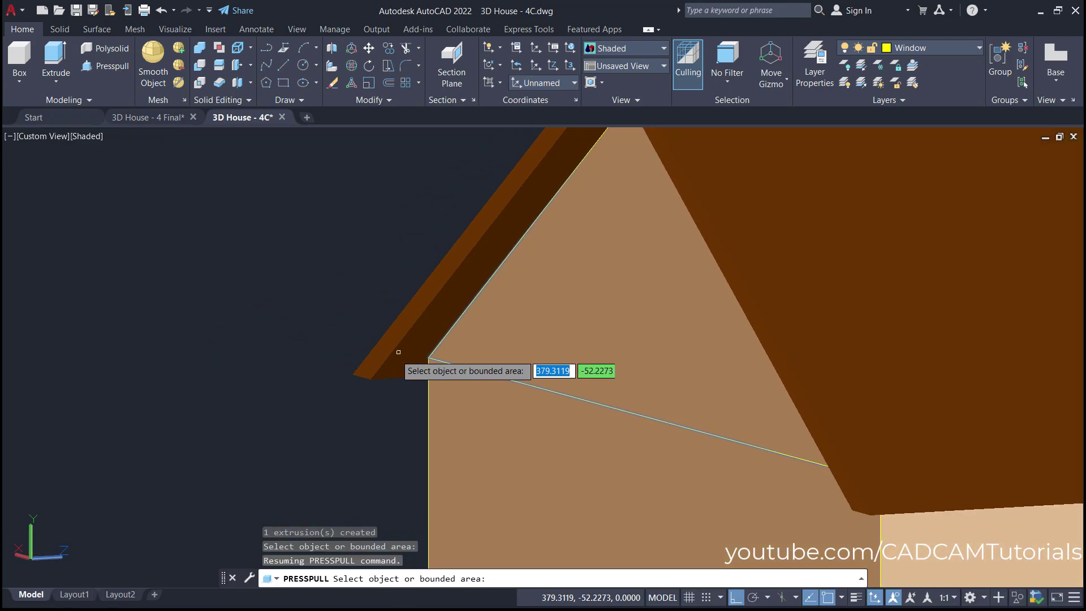
pyautogui.scroll(-5, 397, 355)
pyautogui.keyDown('shift'); pyautogui.moveTo(824, 364); pyautogui.dragTo(720, 423, button='middle'); pyautogui.keyUp('shift')
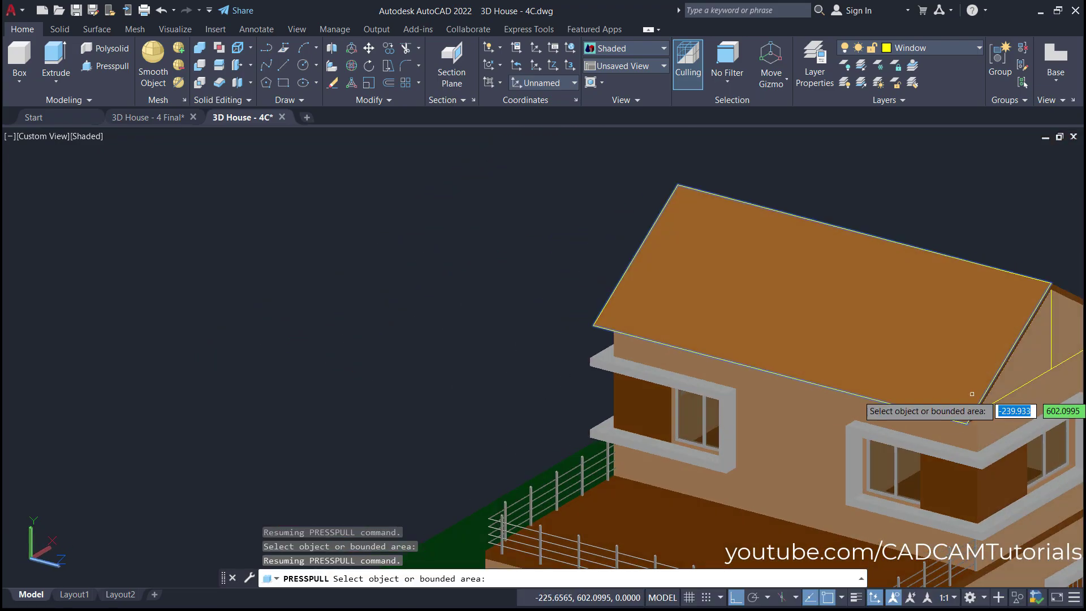
pyautogui.moveTo(971, 395); pyautogui.dragTo(519, 402, button='middle')
pyautogui.scroll(5, 621, 315)
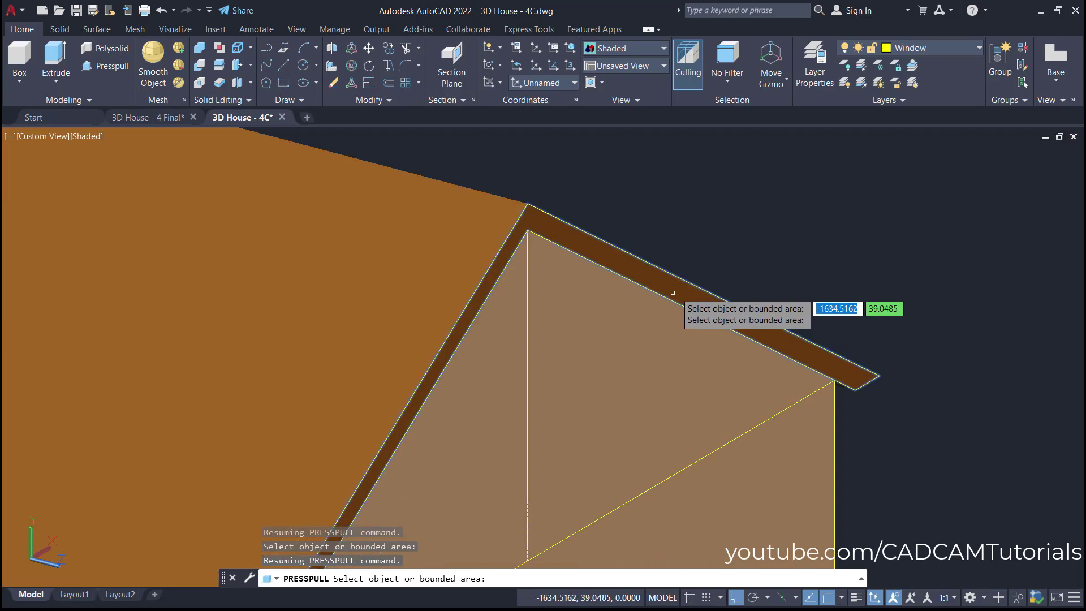
pyautogui.click(674, 289)
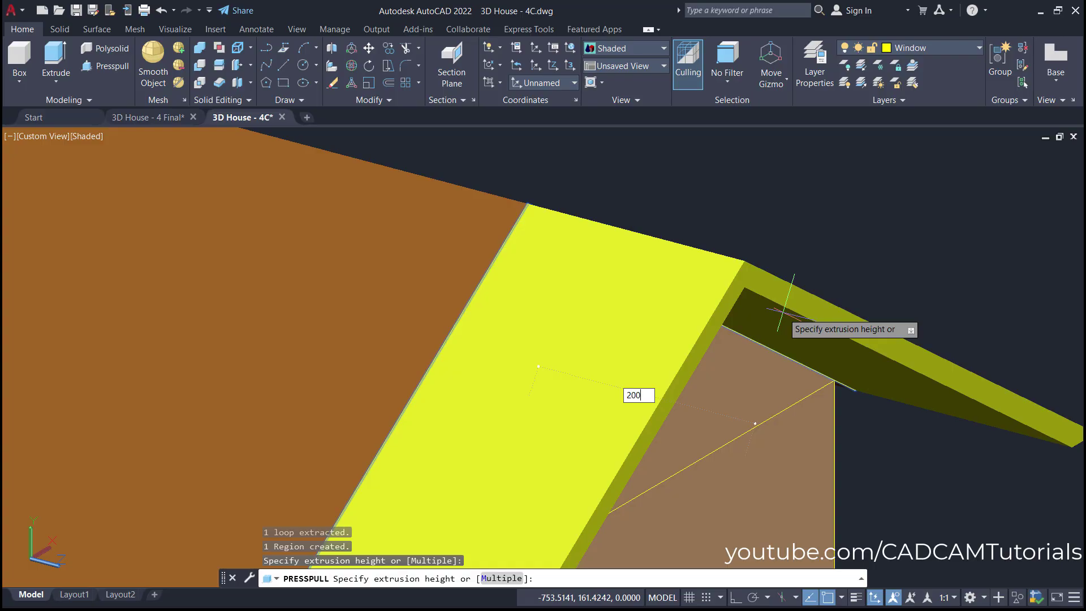
pyautogui.press('Return')
pyautogui.press('Return')
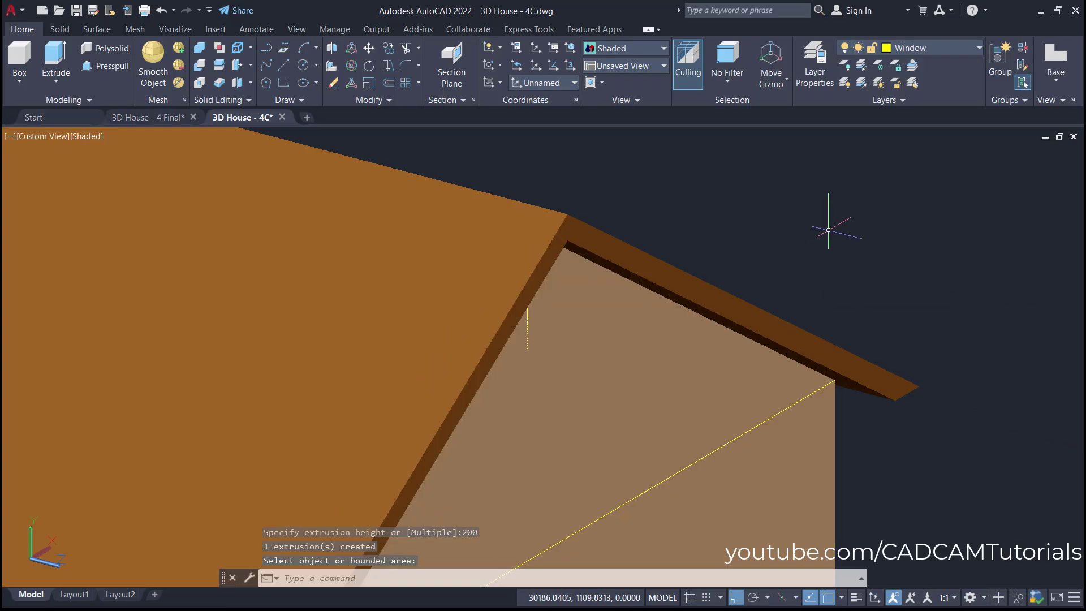
pyautogui.scroll(-5, 831, 226)
pyautogui.keyDown('shift'); pyautogui.moveTo(899, 411); pyautogui.dragTo(813, 435, button='middle'); pyautogui.keyUp('shift')
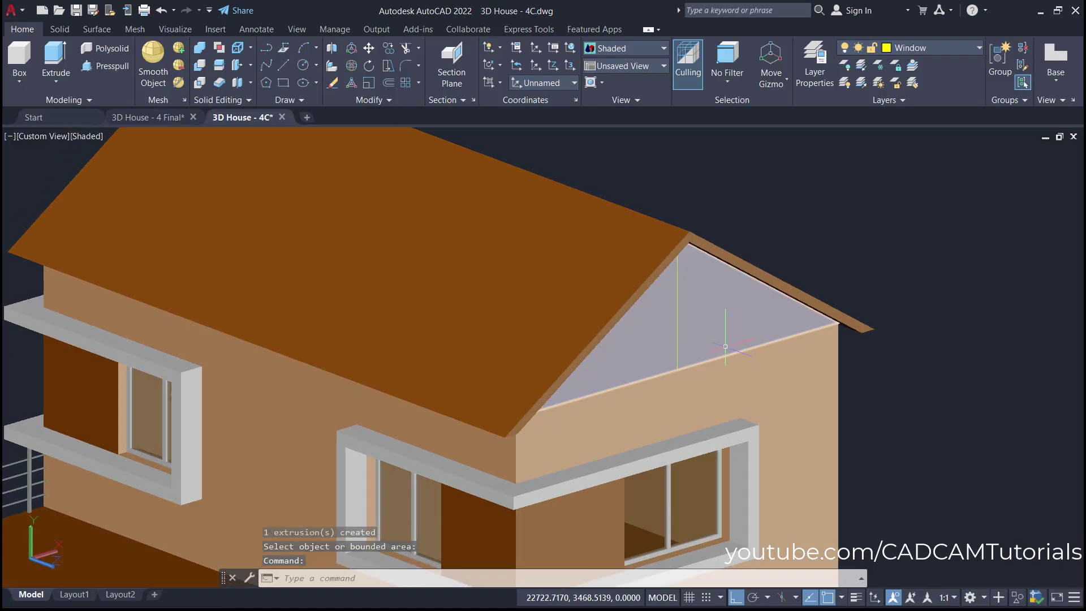
pyautogui.scroll(3, 725, 345)
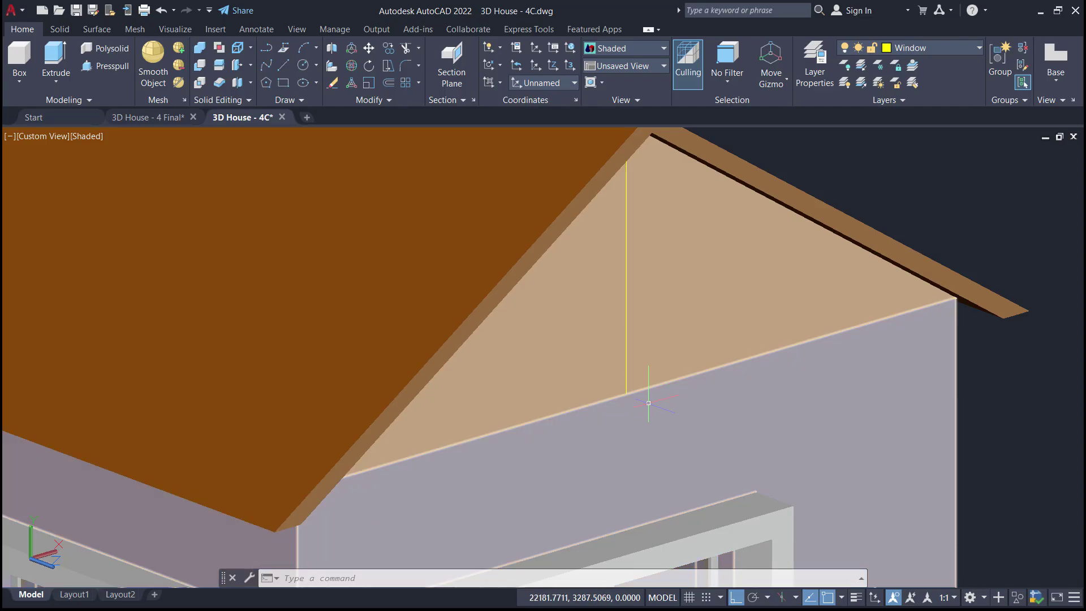
# Temporarily hide the gable wall and the lower wall with Hide Objects.
pyautogui.click(1018, 598)
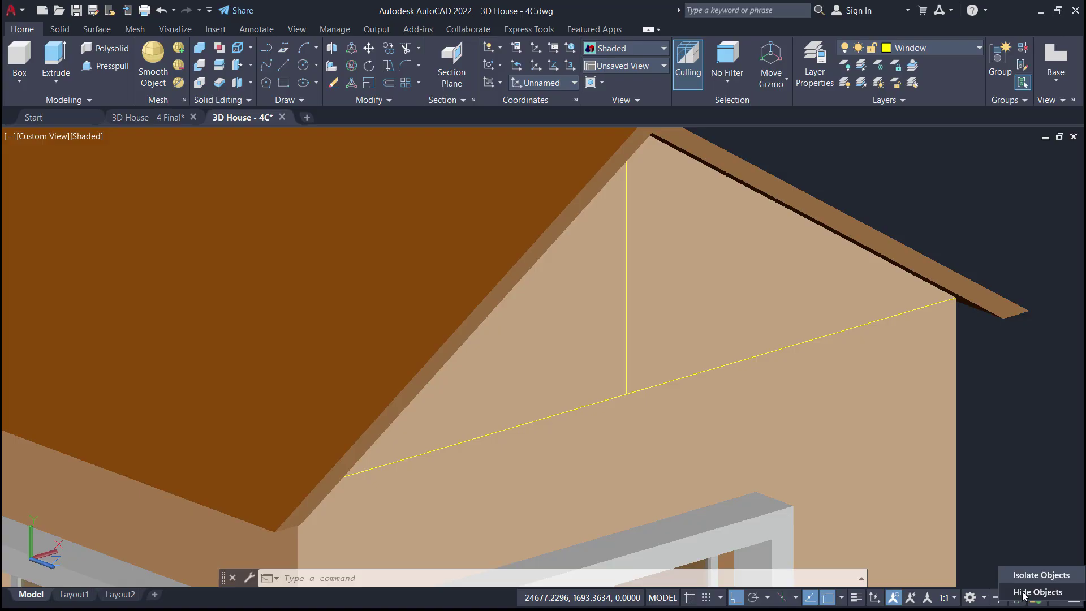
pyautogui.click(1024, 592)
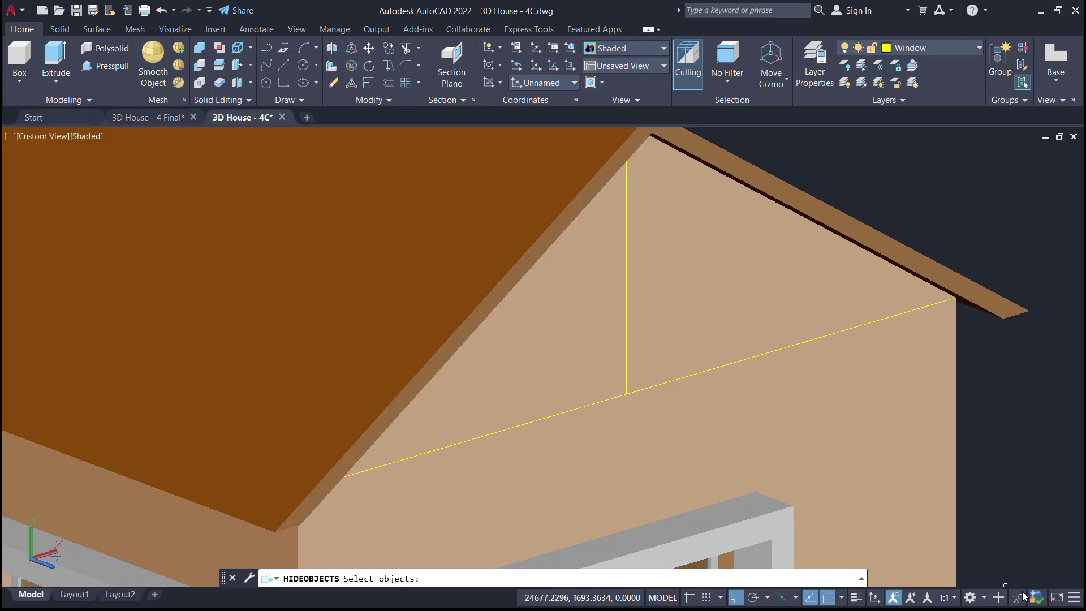
pyautogui.click(748, 281)
pyautogui.click(774, 422)
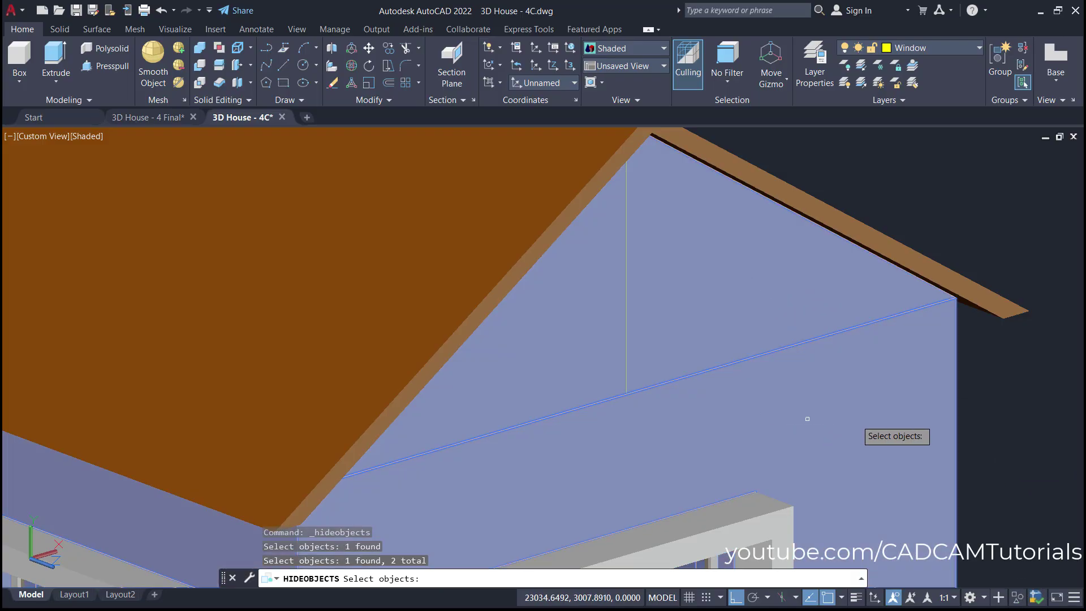
pyautogui.press('Return')
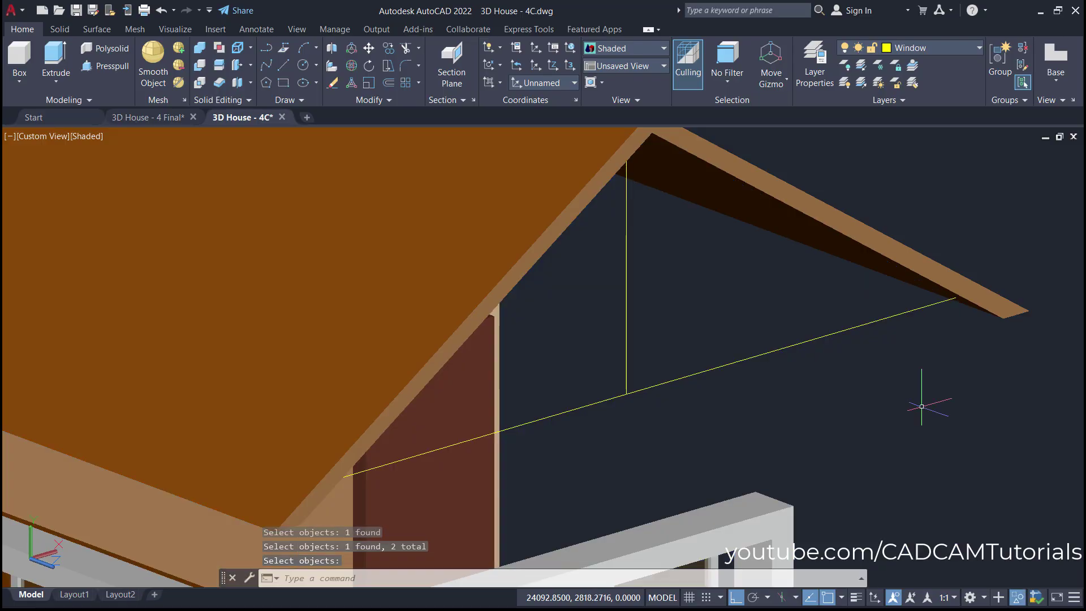
# Erase the two yellow helper lines with a crossing window, then end object isolation.
pyautogui.write('e')
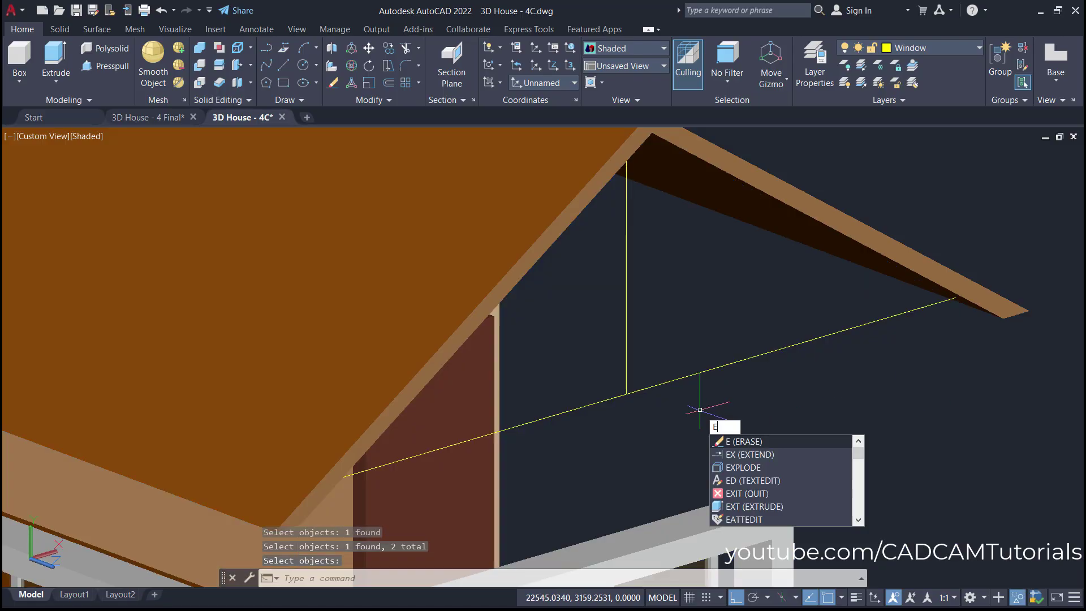
pyautogui.press('Return')
pyautogui.click(643, 409)
pyautogui.click(598, 390)
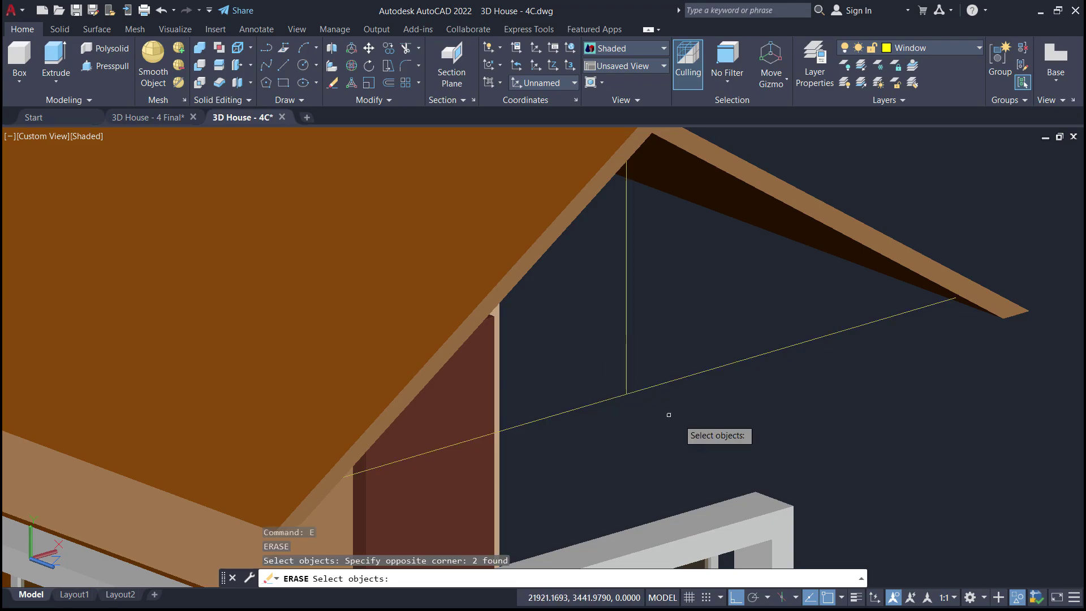
pyautogui.press('Return')
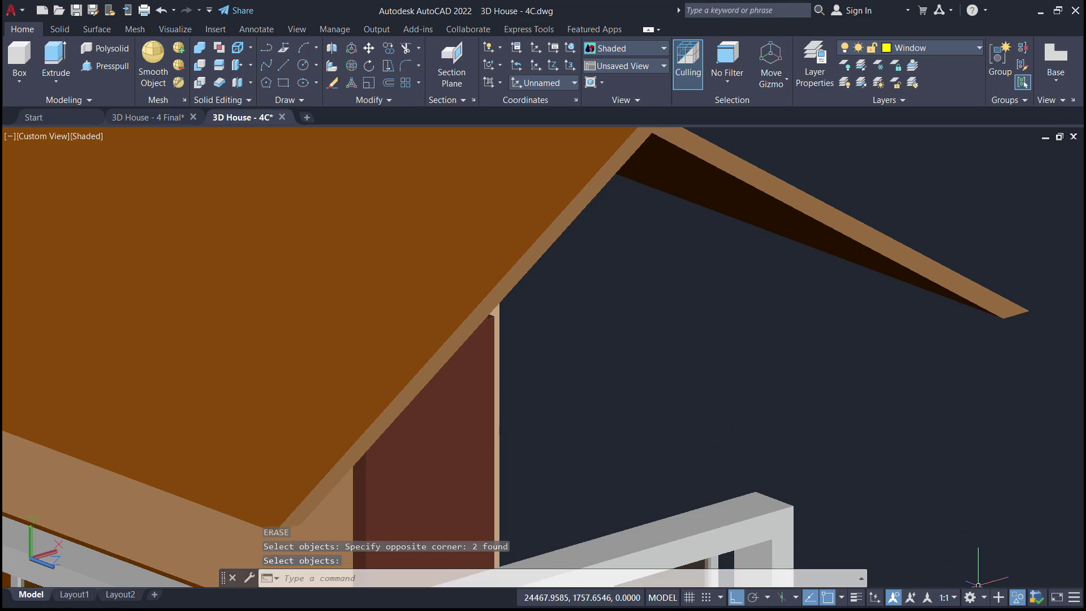
pyautogui.click(1017, 598)
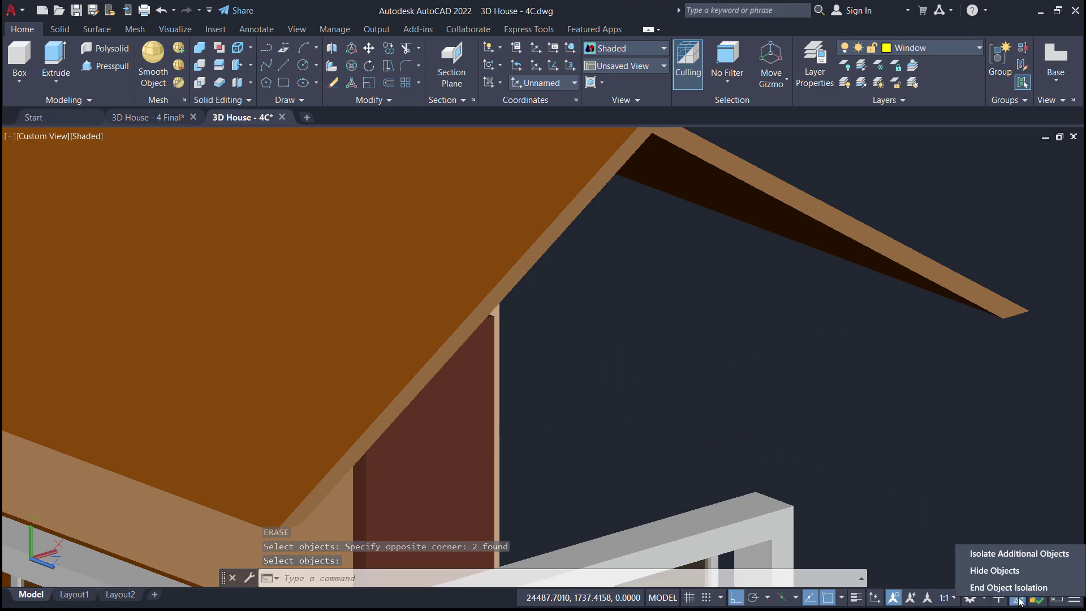
pyautogui.click(1000, 589)
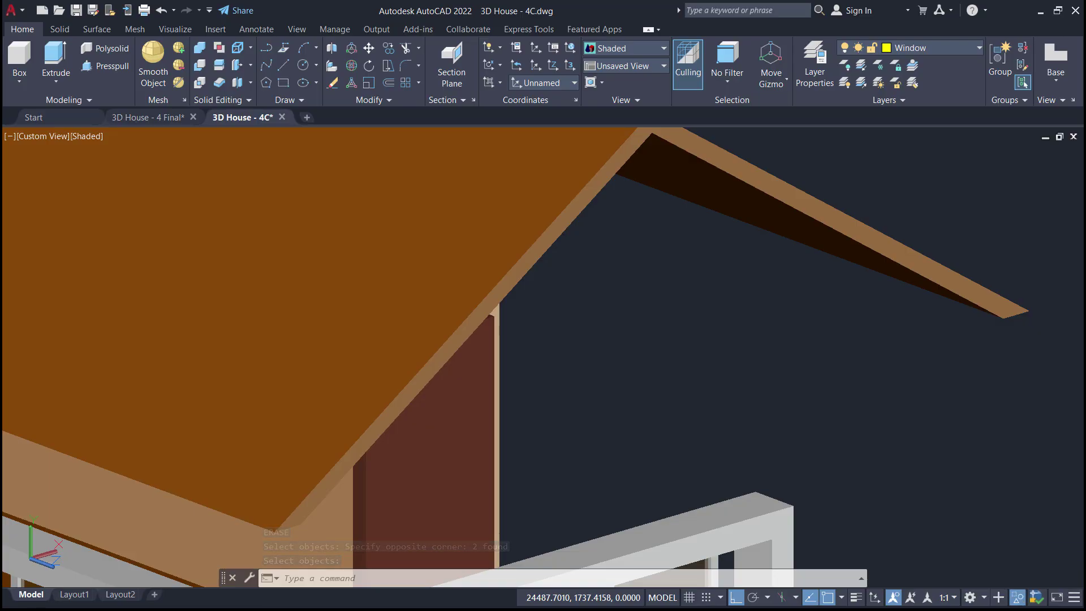
pyautogui.scroll(-6, 636, 302)
pyautogui.moveTo(578, 399)
pyautogui.mouseDown(button='middle')
pyautogui.moveTo(598, 362)
pyautogui.moveTo(476, 347)
pyautogui.moveTo(599, 395)
pyautogui.mouseUp(button='middle')
pyautogui.keyDown('shift'); pyautogui.moveTo(807, 340); pyautogui.dragTo(609, 391, button='middle'); pyautogui.keyUp('shift')
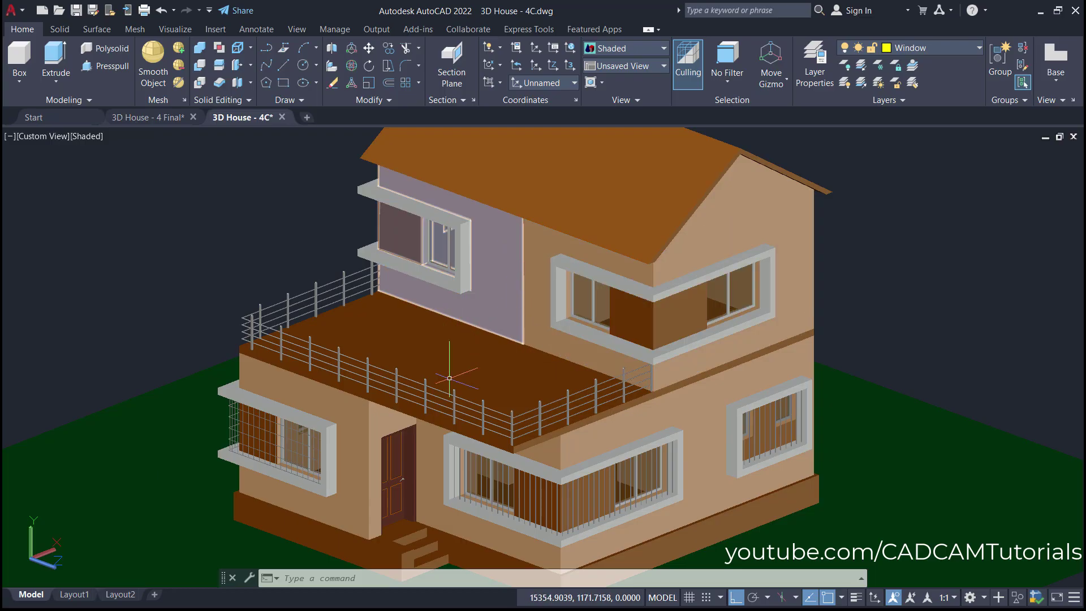
pyautogui.scroll(-2, 705, 312)
pyautogui.keyDown('shift'); pyautogui.moveTo(706, 312); pyautogui.dragTo(602, 319, button='middle'); pyautogui.keyUp('shift')
pyautogui.scroll(2, 656, 410)
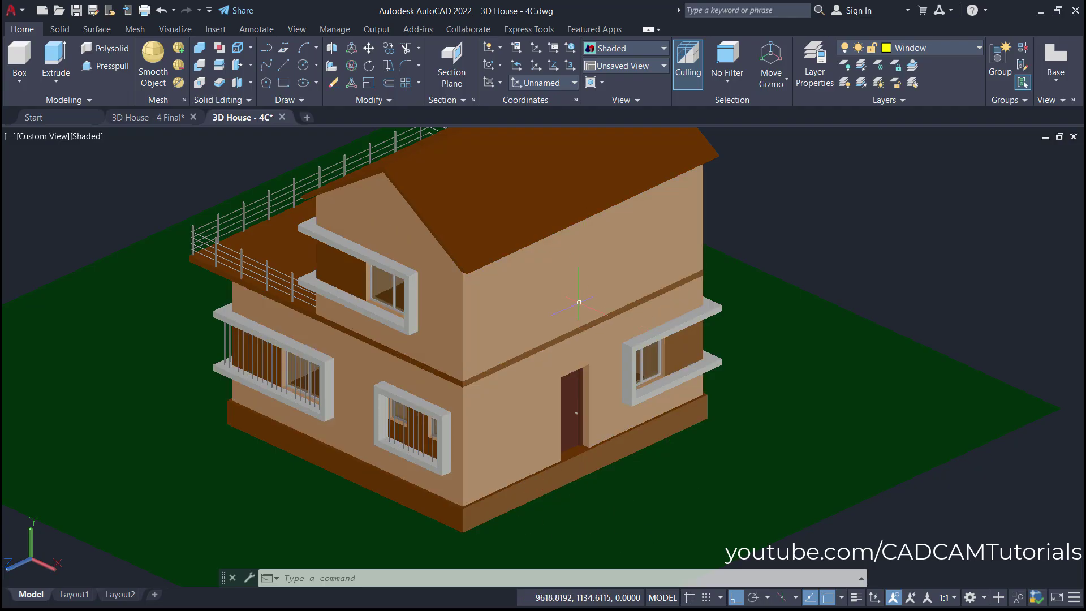
pyautogui.scroll(-2, 533, 335)
pyautogui.keyDown('shift'); pyautogui.moveTo(532, 334); pyautogui.dragTo(628, 357, button='middle'); pyautogui.keyUp('shift')
pyautogui.keyDown('shift'); pyautogui.moveTo(628, 356); pyautogui.dragTo(585, 383, button='middle'); pyautogui.keyUp('shift')
pyautogui.scroll(2, 583, 356)
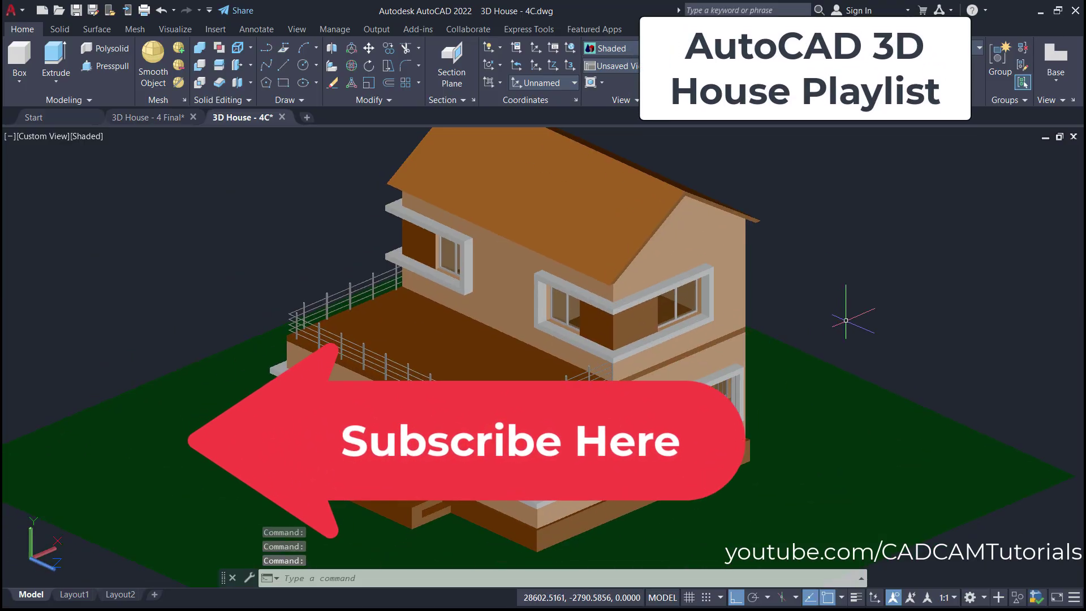